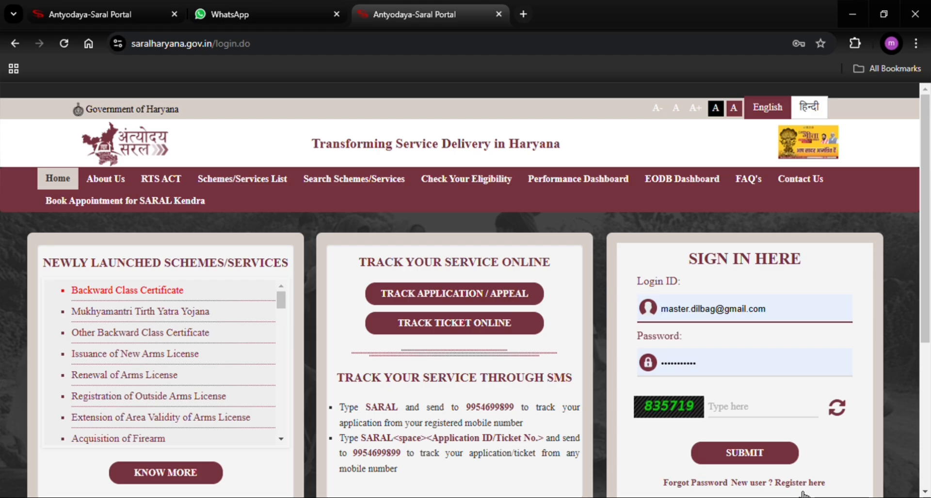
# Sign in with the captcha, list all available services and search them for 'birth'
pyautogui.click(744, 418)
pyautogui.write('83')
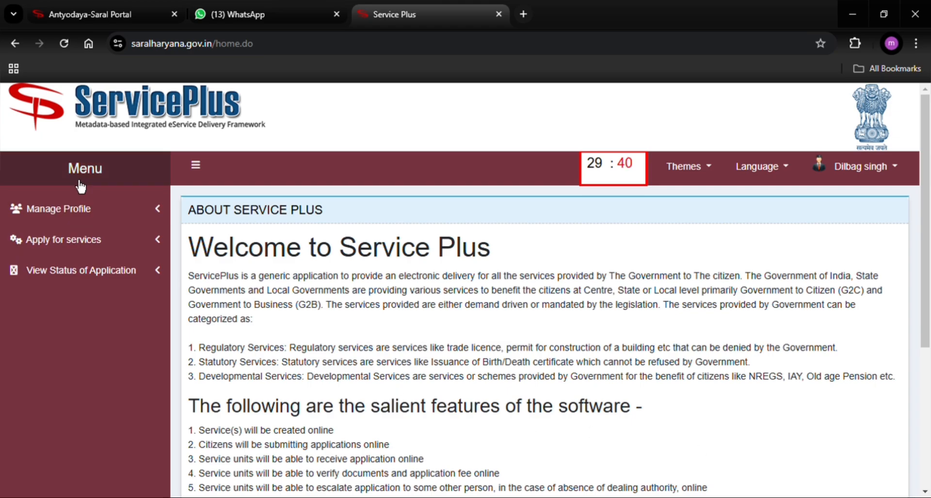
pyautogui.click(101, 251)
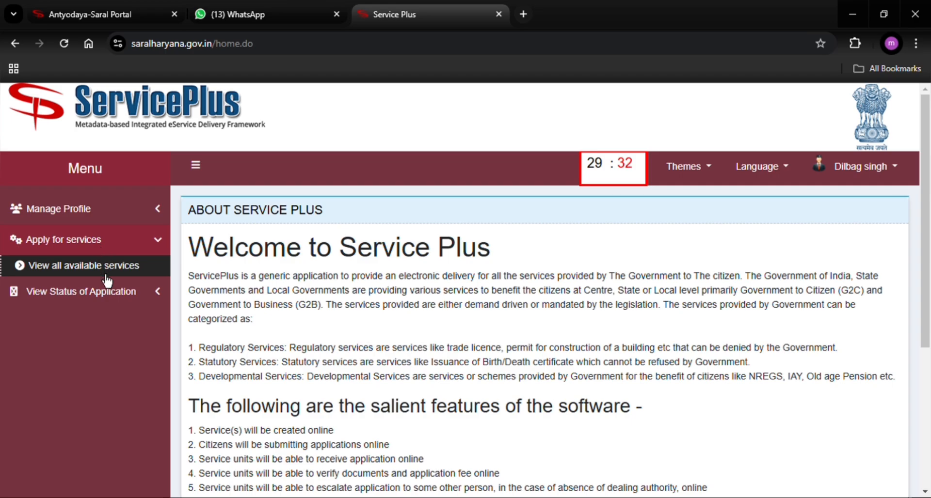
pyautogui.click(106, 274)
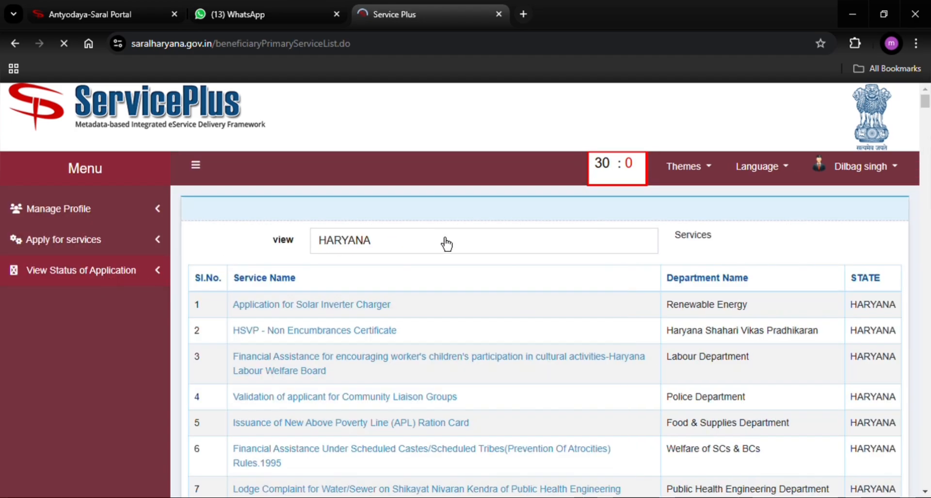
pyautogui.click(801, 308)
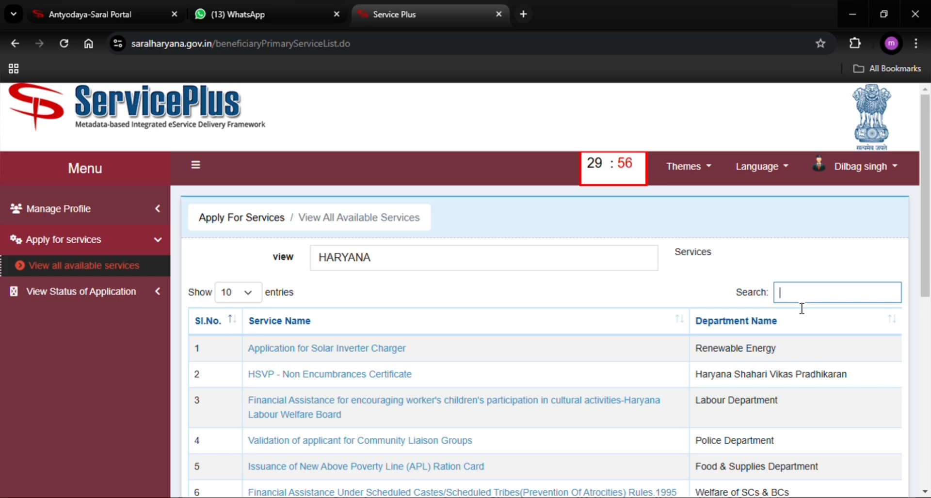
pyautogui.write('birth')
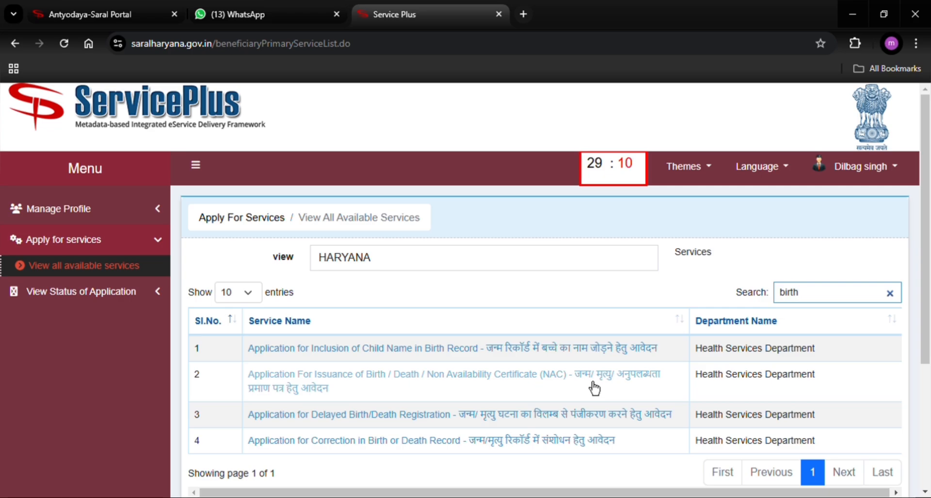
# Open the Application For Issuance of Birth / Death / NAC Certificate form and select Birth as the event
pyautogui.click(457, 383)
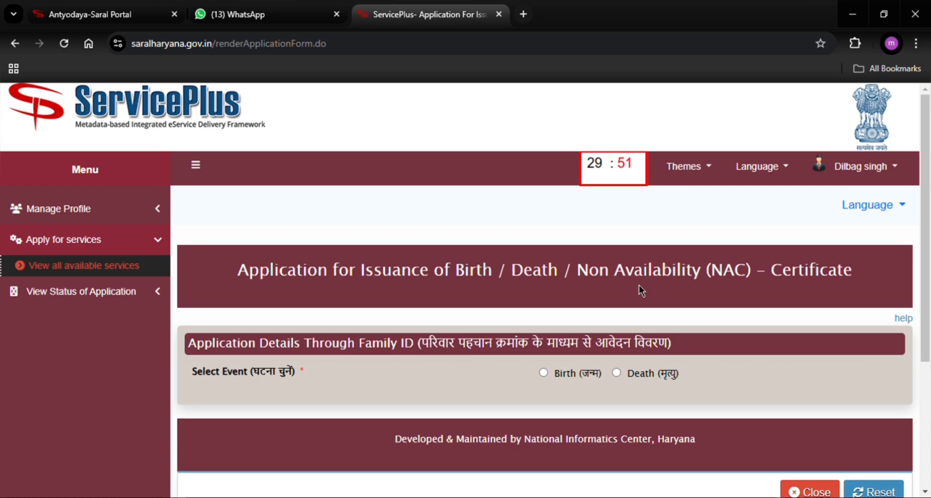
pyautogui.scroll(-3, 639, 286)
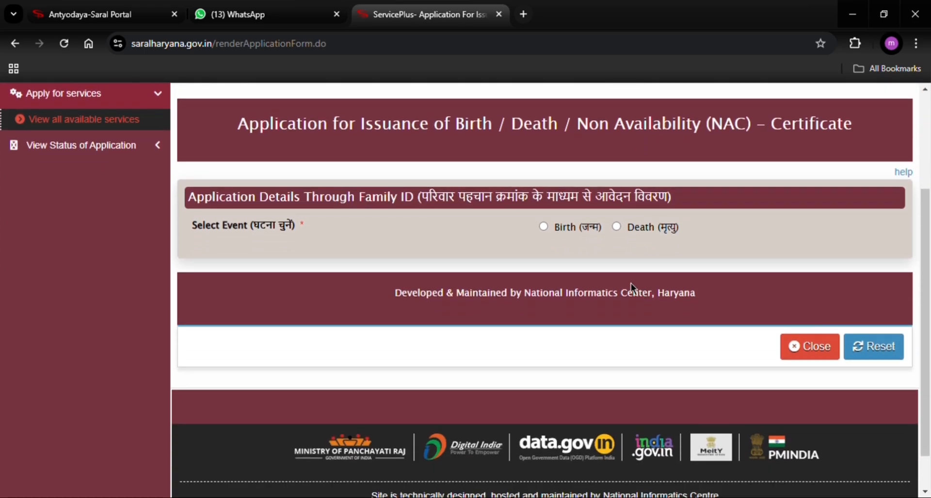
pyautogui.click(543, 227)
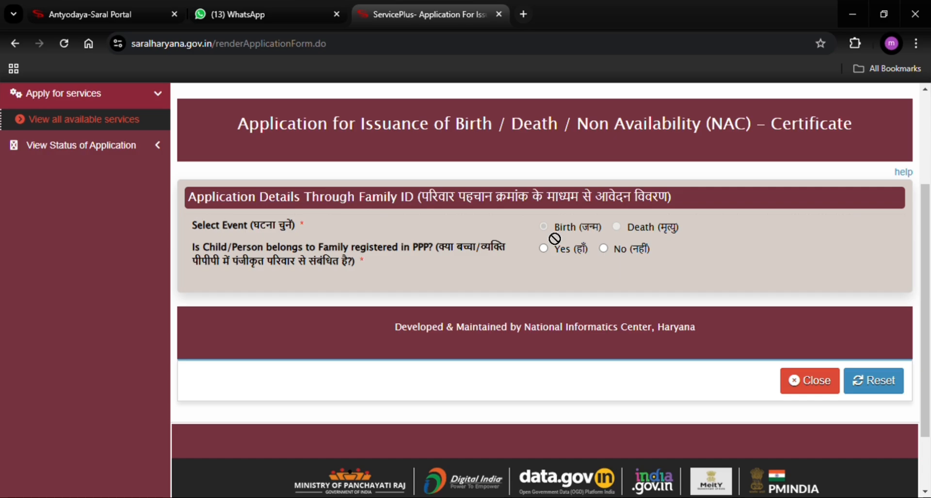
pyautogui.scroll(3, 564, 407)
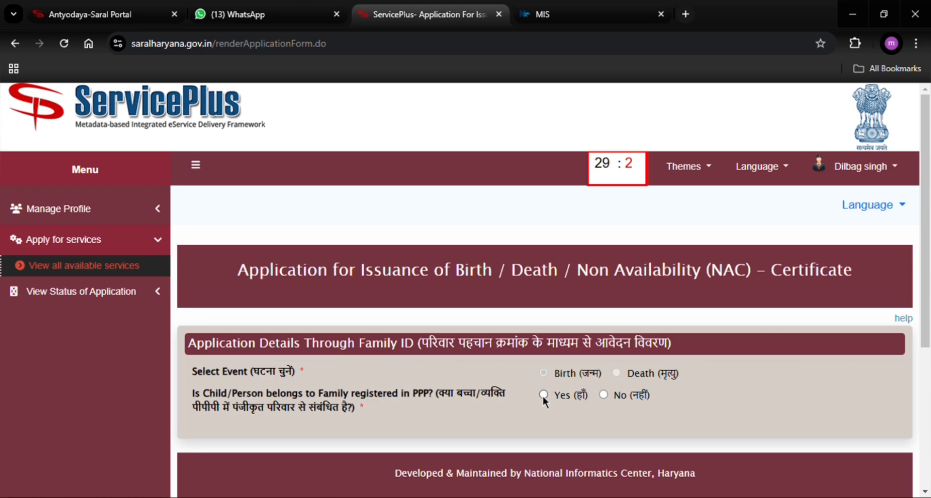
# Answer Yes to PPP membership, fetch the family data by Family ID and select the applicant
pyautogui.click(544, 395)
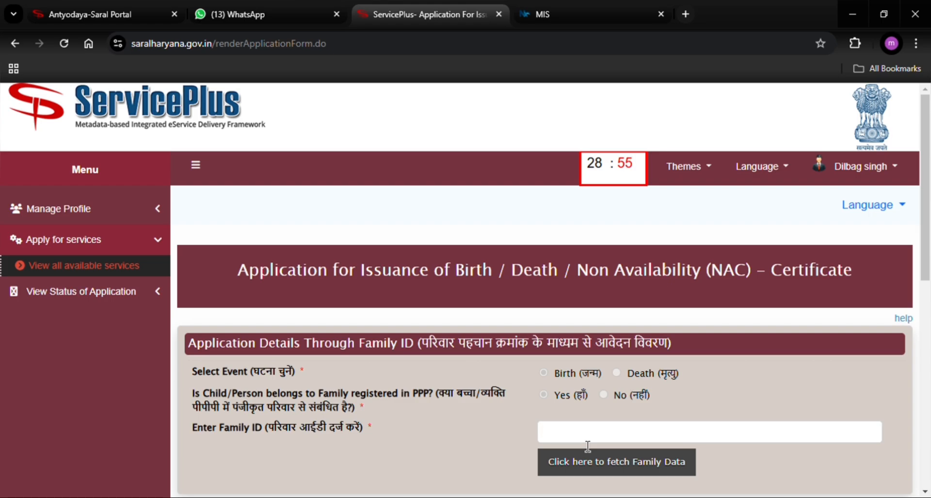
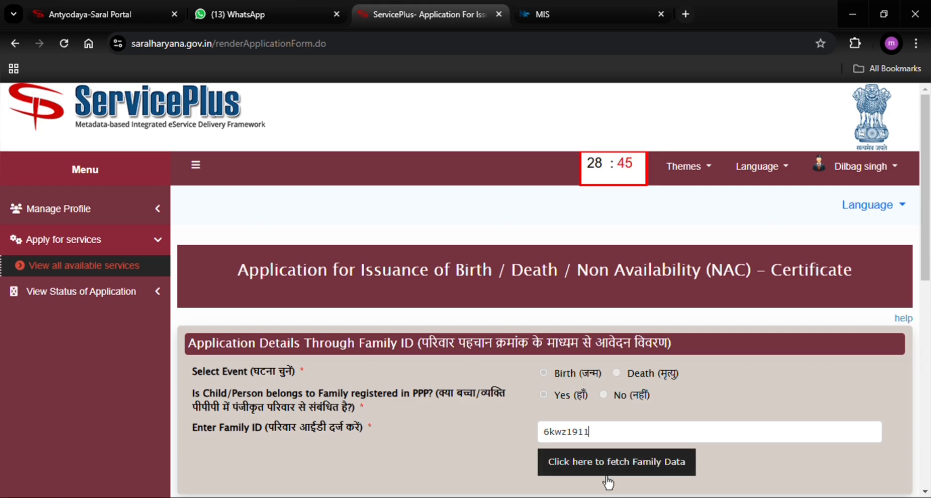
pyautogui.click(608, 481)
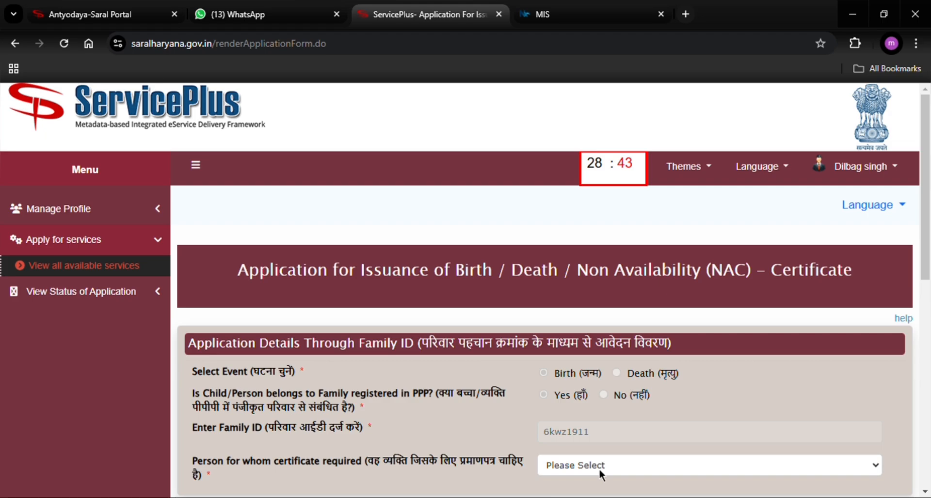
pyautogui.scroll(-4, 599, 469)
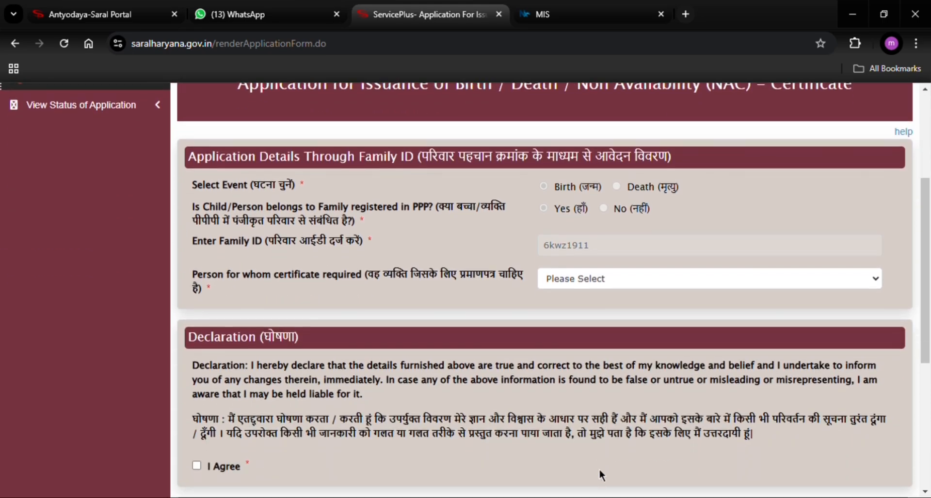
pyautogui.click(603, 284)
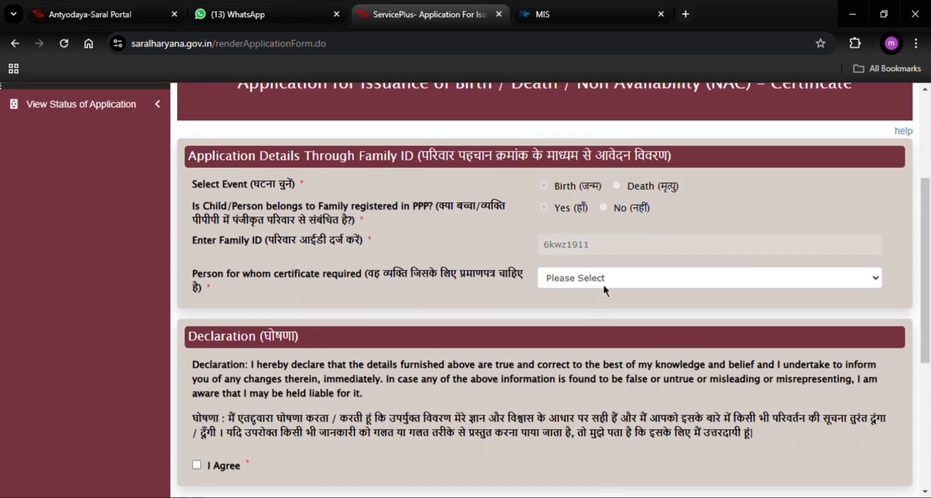
pyautogui.click(607, 343)
pyautogui.press('Return')
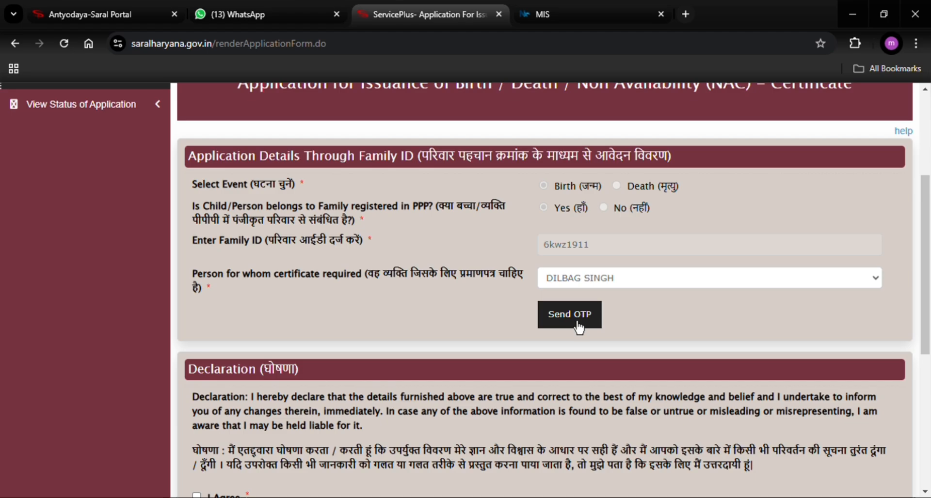
# Send the OTP to the registered mobile and verify the received code
pyautogui.click(578, 326)
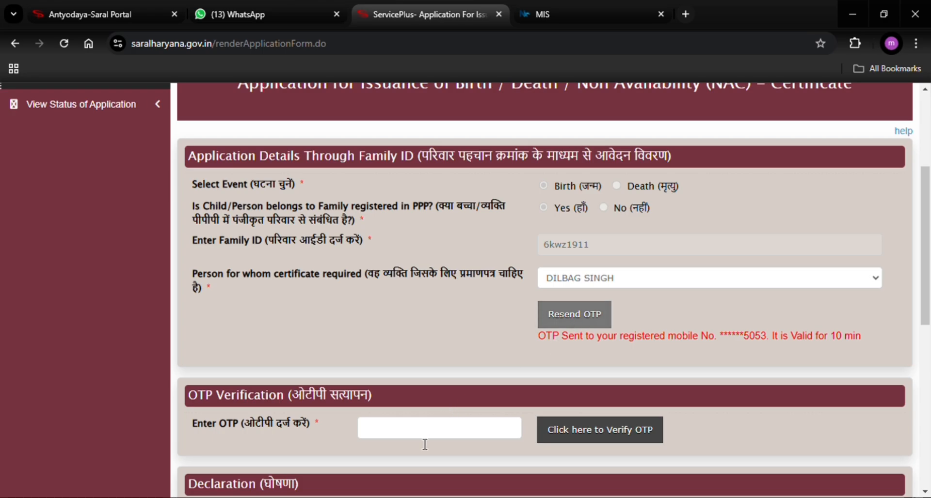
pyautogui.click(425, 443)
pyautogui.click(613, 449)
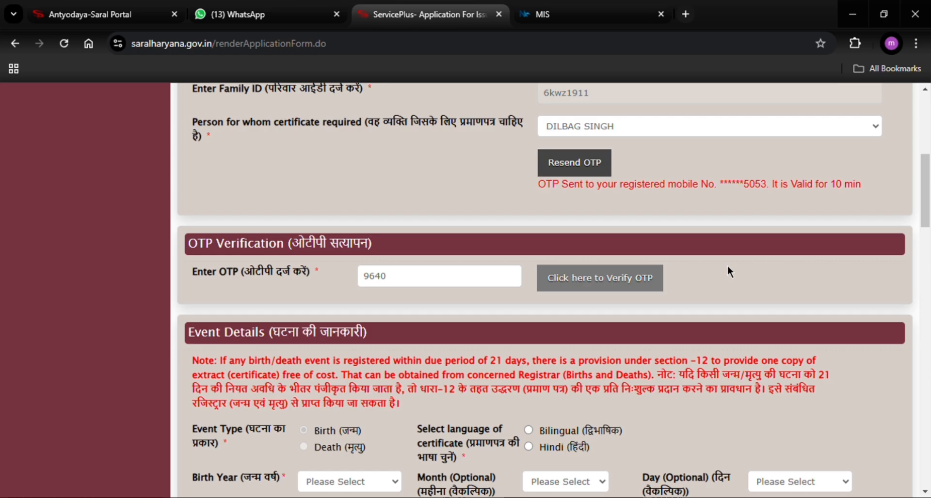
pyautogui.scroll(-2, 729, 271)
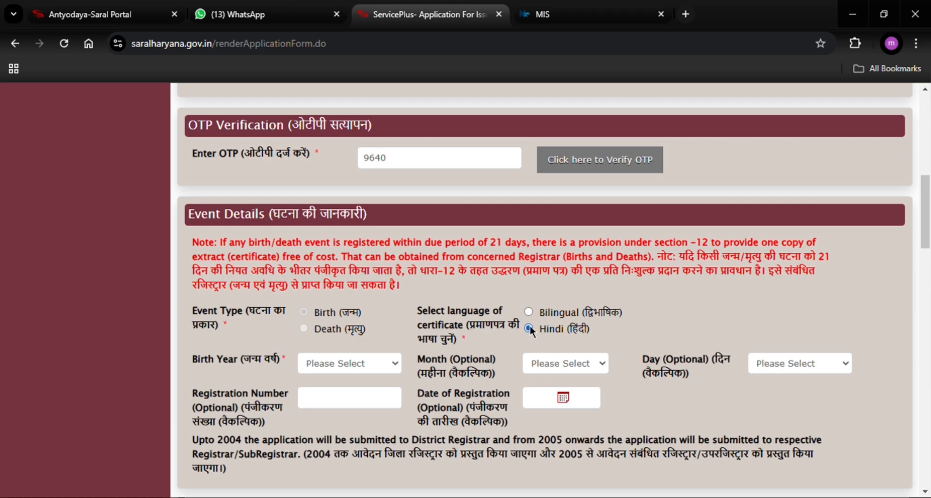
pyautogui.scroll(-1, 529, 330)
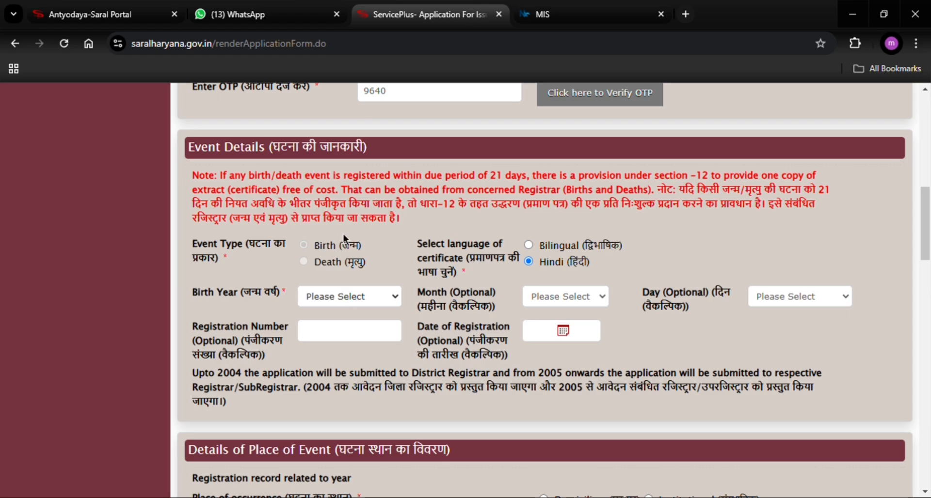
pyautogui.click(324, 254)
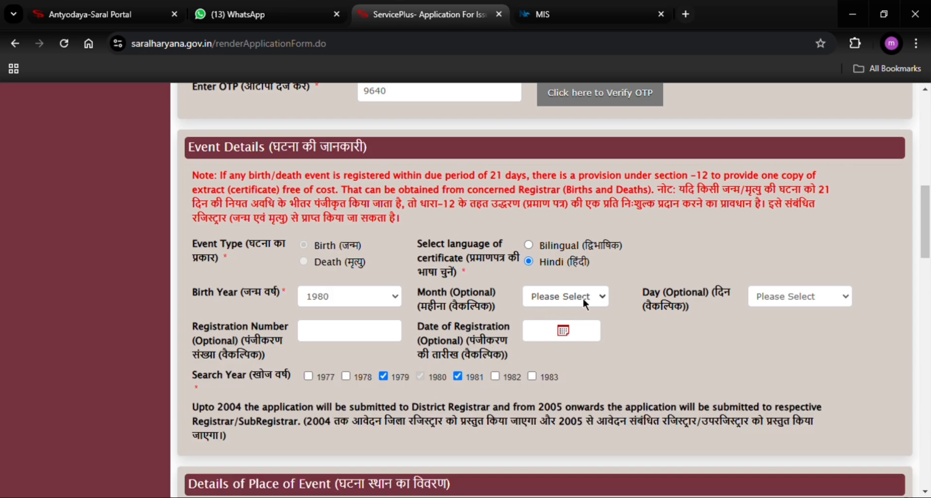
pyautogui.scroll(-1, 583, 298)
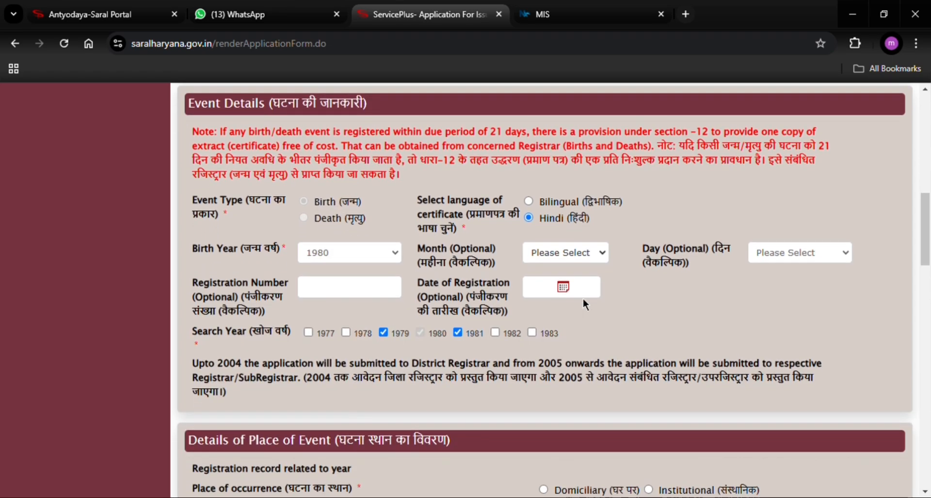
pyautogui.scroll(1, 560, 251)
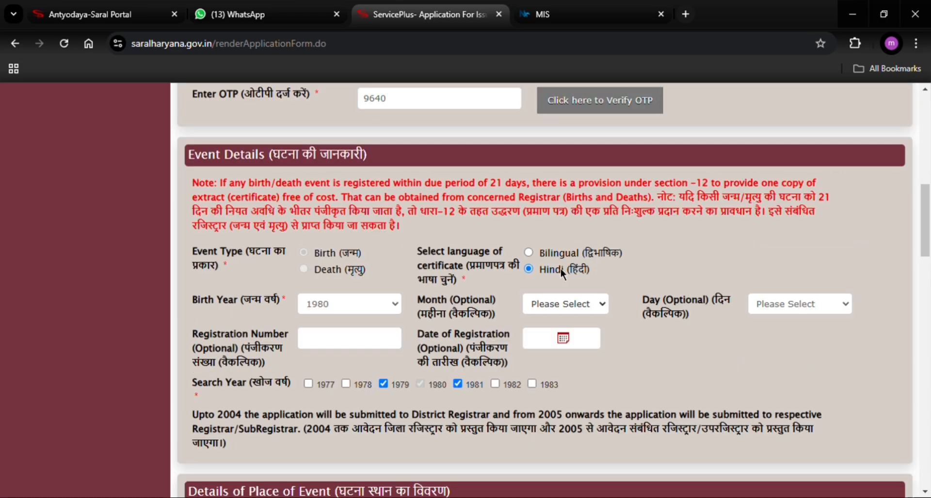
pyautogui.click(559, 265)
pyautogui.click(537, 151)
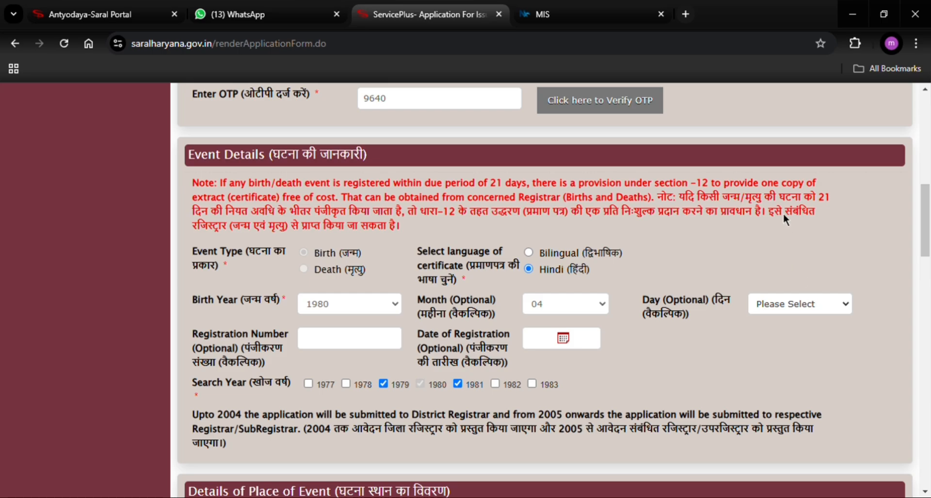
pyautogui.click(769, 164)
pyautogui.scroll(-1, 580, 359)
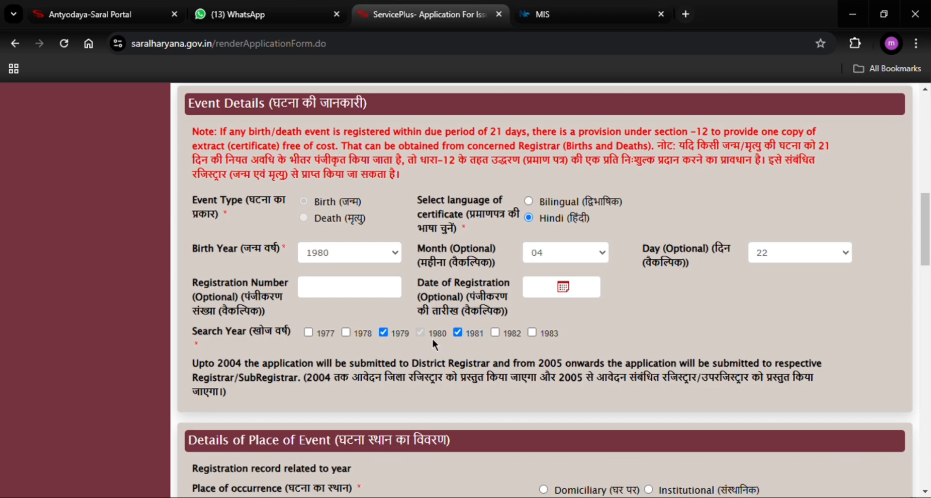
# Mark the birth as domiciliary, occurring at home
pyautogui.scroll(-2, 432, 338)
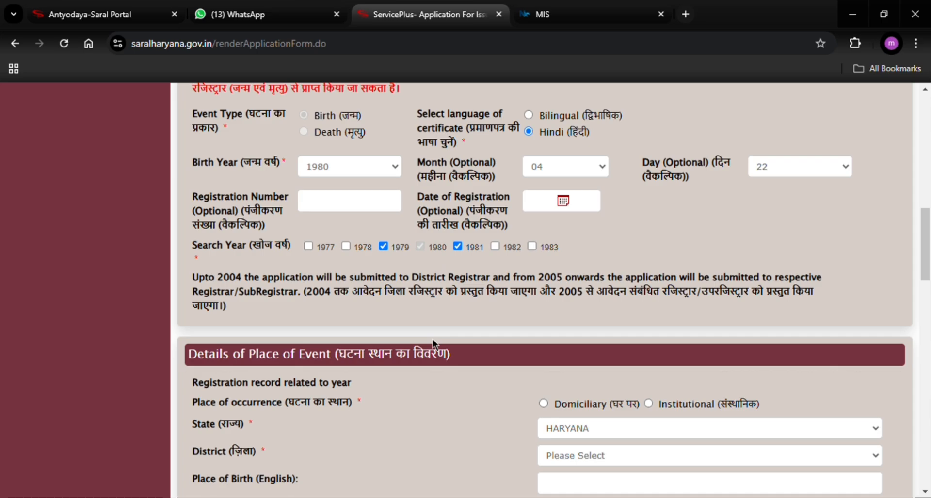
pyautogui.scroll(-2, 433, 339)
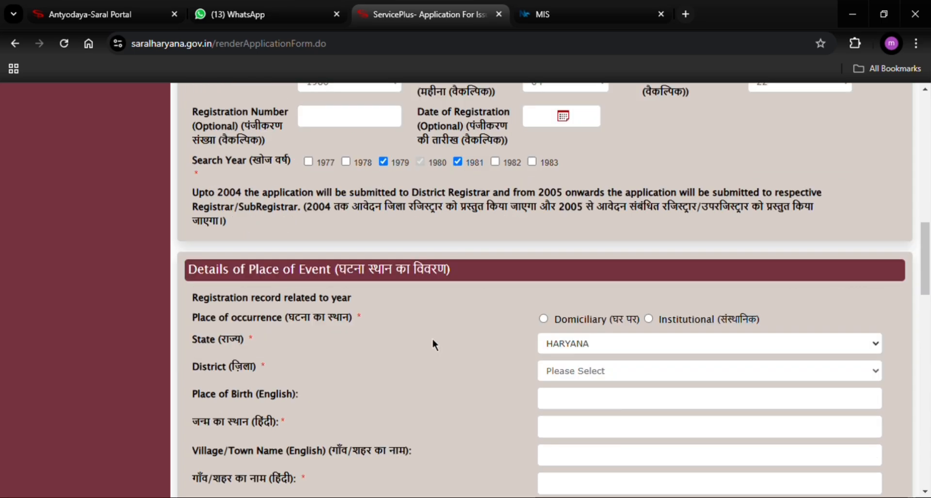
pyautogui.scroll(-2, 432, 340)
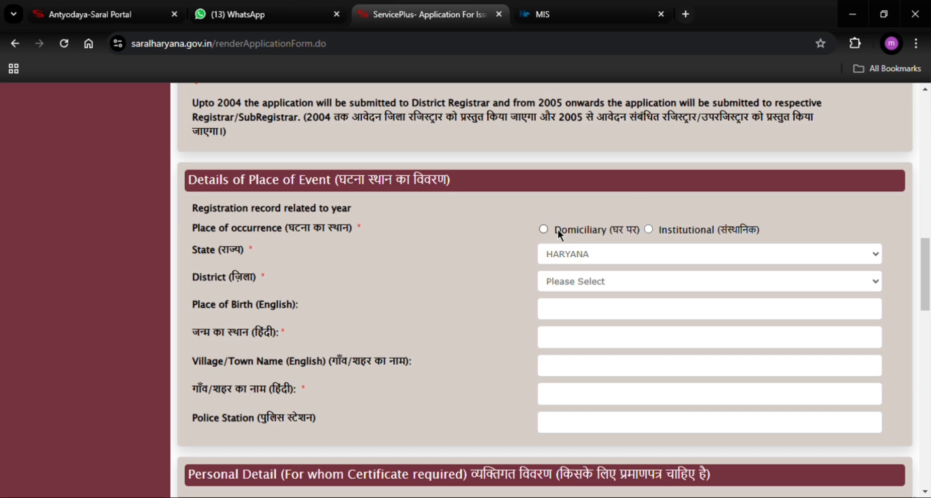
pyautogui.click(545, 228)
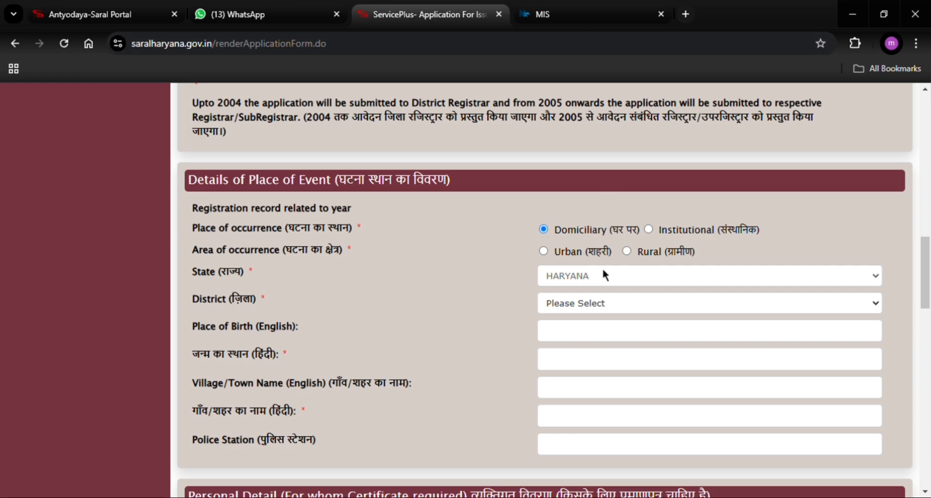
# Enter the place of birth and village name in both English and Hindi
pyautogui.scroll(-2, 603, 272)
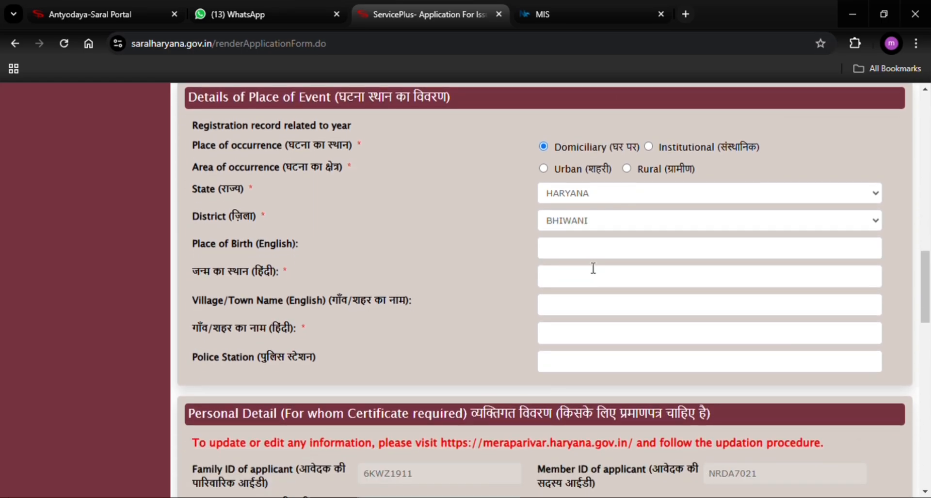
pyautogui.click(600, 253)
pyautogui.write('JHANWARI')
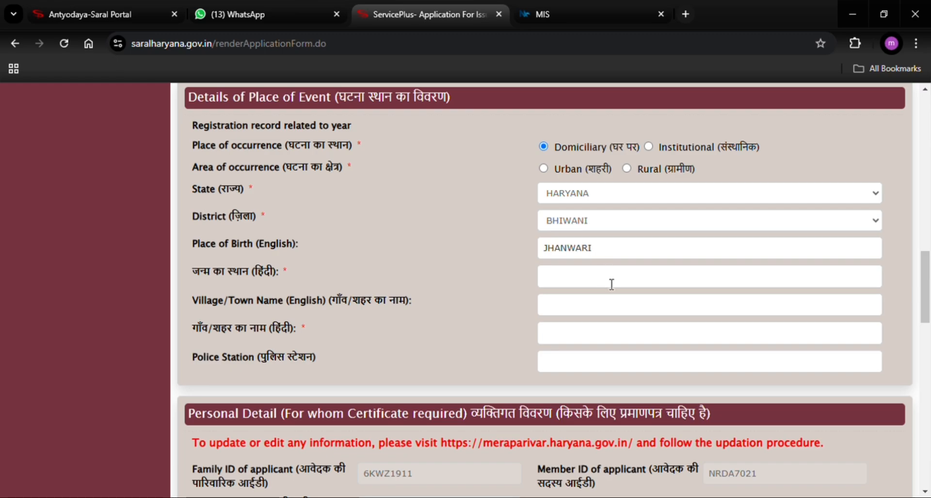
pyautogui.click(612, 285)
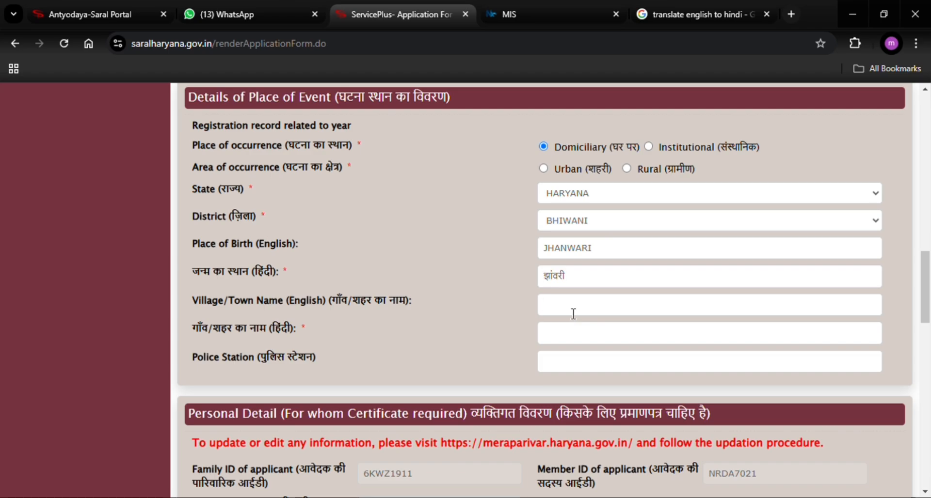
pyautogui.click(573, 314)
pyautogui.write('JHANWARI')
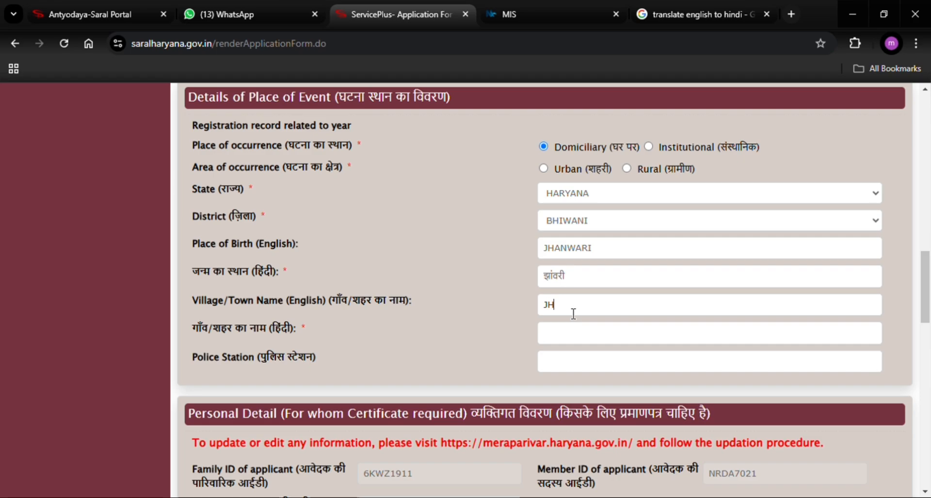
pyautogui.click(589, 345)
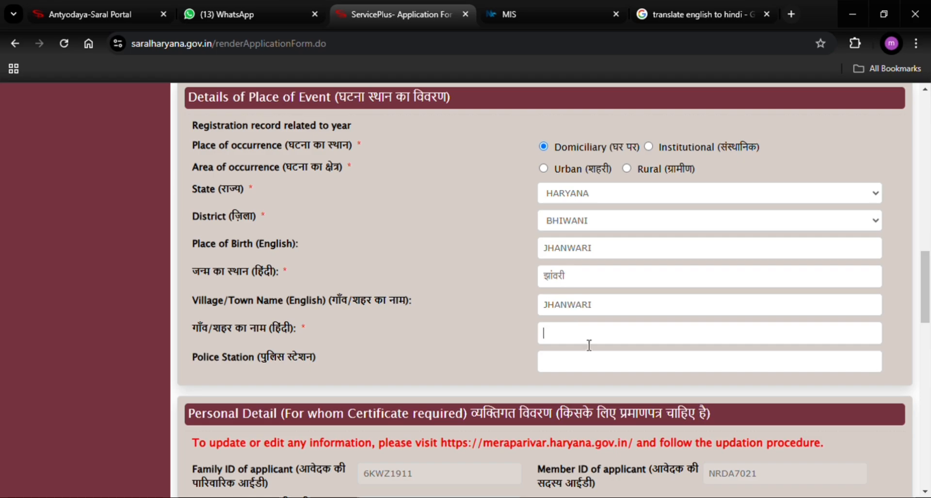
pyautogui.write('झांवरी')
pyautogui.click(587, 377)
# Complete the police station as TOSHAM, leaving the date-of-birth calendar unset
pyautogui.write('गOSHAM')
pyautogui.scroll(-3, 587, 378)
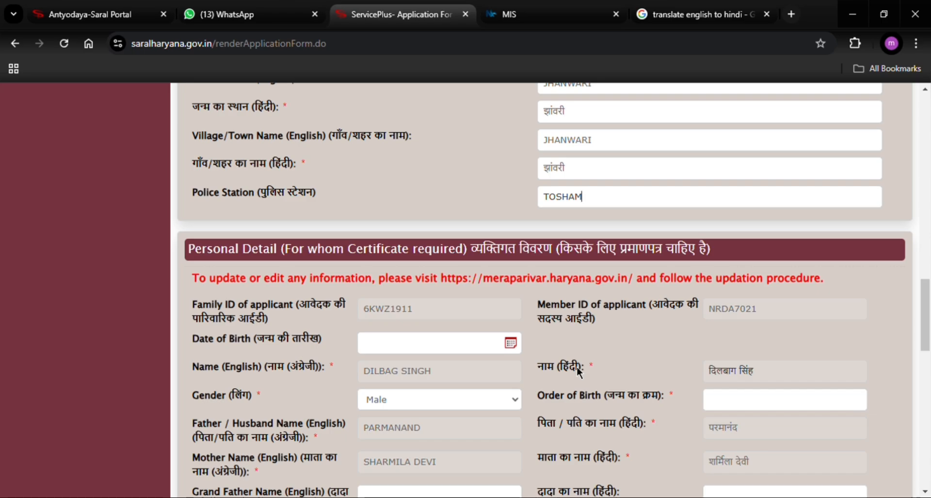
pyautogui.click(403, 357)
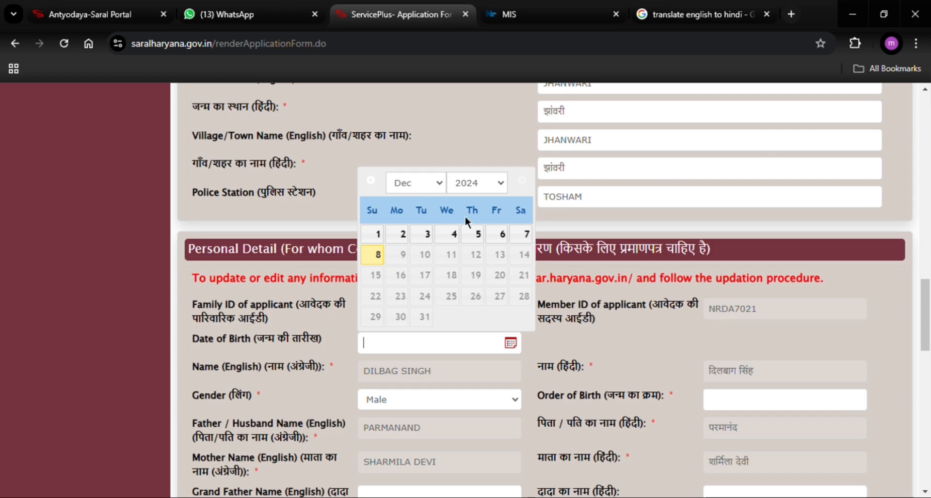
pyautogui.click(341, 337)
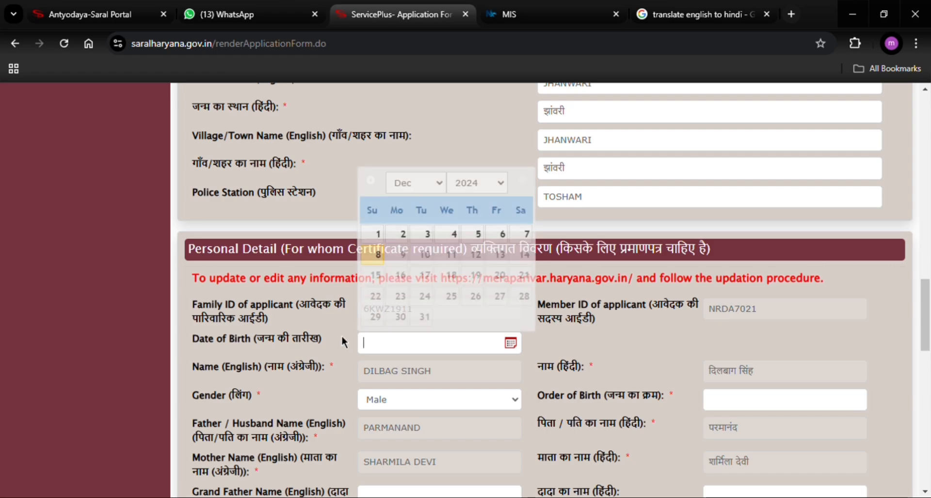
pyautogui.click(693, 345)
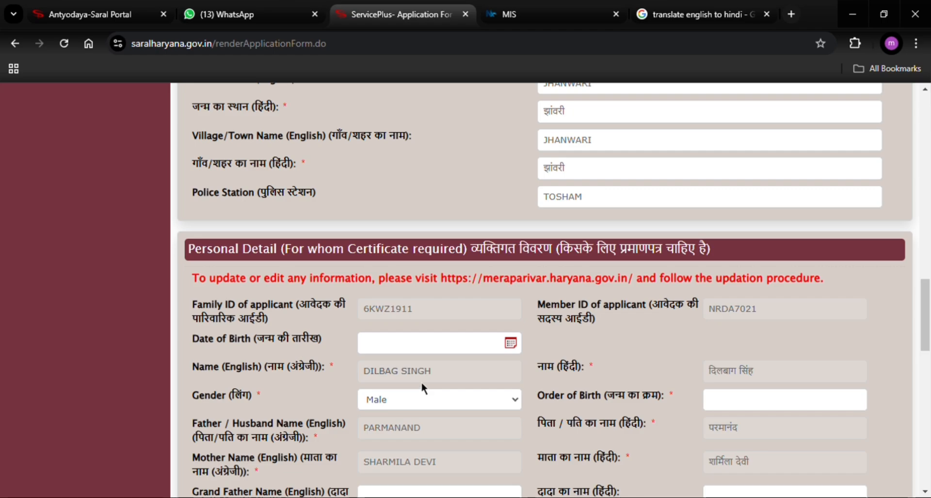
pyautogui.scroll(-3, 423, 387)
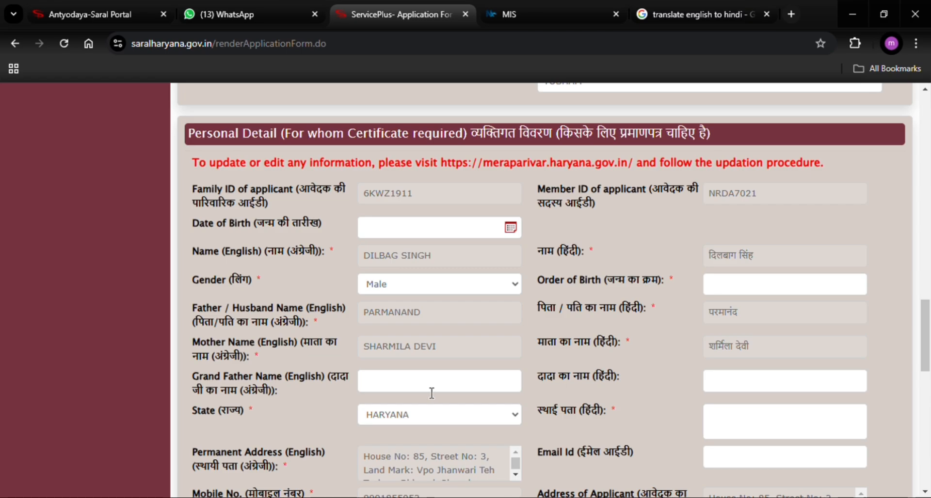
# Enter the grandfather's English name and order of birth 2, then start the Hindi permanent address
pyautogui.click(431, 392)
pyautogui.write('KUNDAN')
pyautogui.click(746, 290)
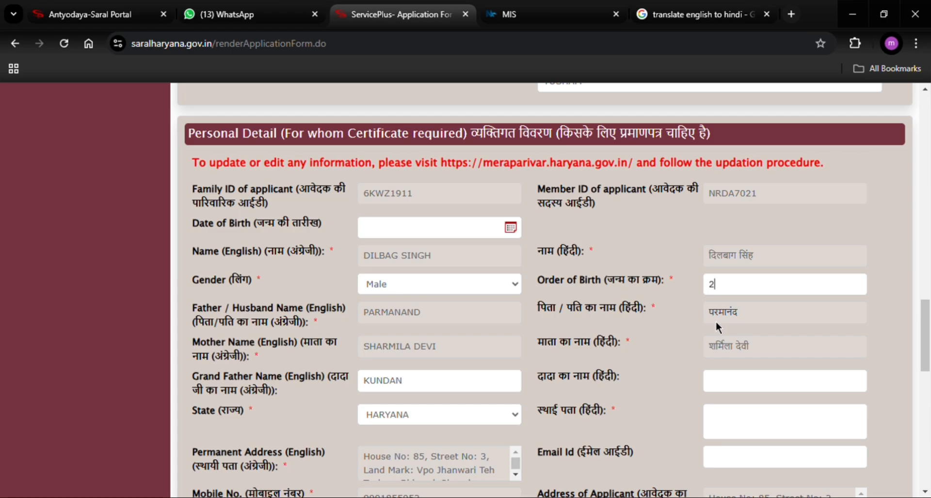
pyautogui.scroll(-2, 725, 369)
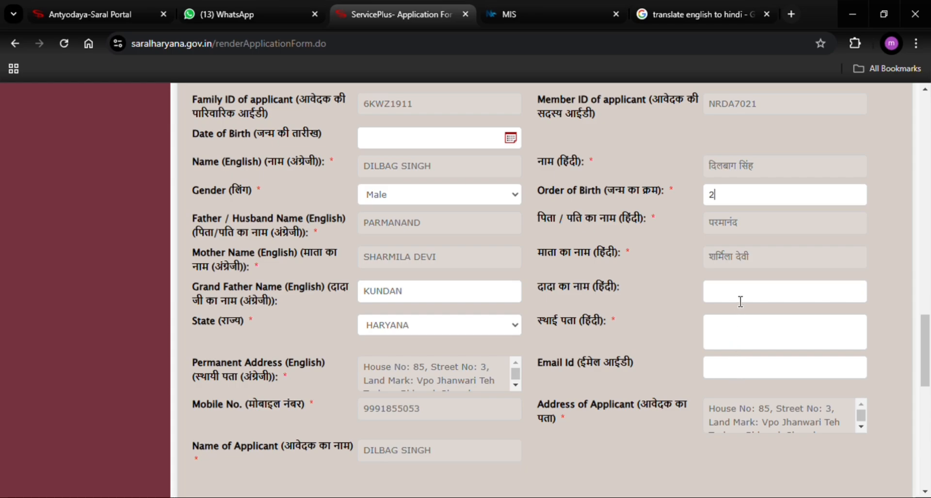
pyautogui.click(753, 346)
pyautogui.scroll(-3, 751, 351)
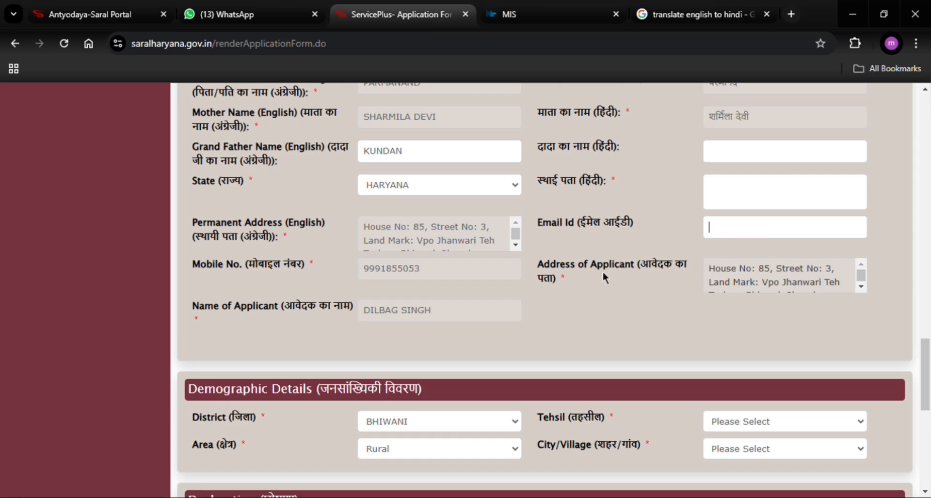
pyautogui.scroll(-2, 601, 270)
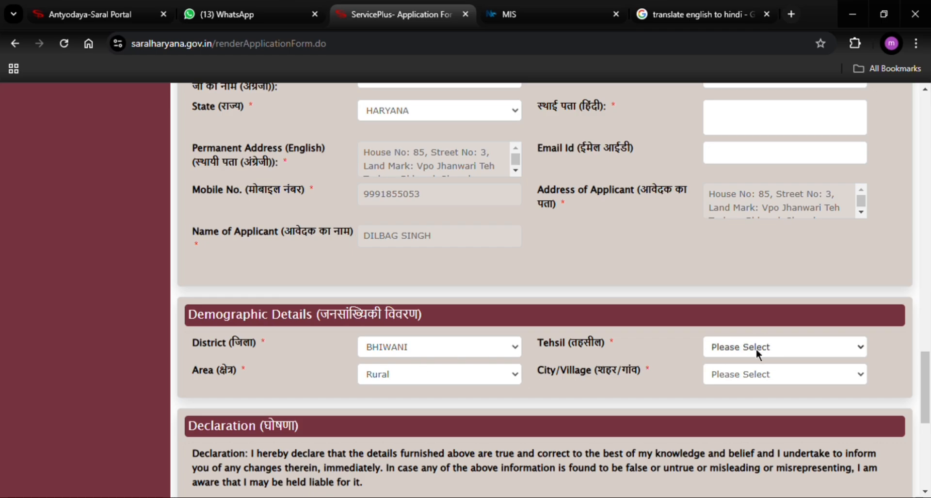
# Set the tehsil to Tosham, agree to the declaration and save the application draft
pyautogui.click(750, 371)
pyautogui.scroll(-3, 749, 374)
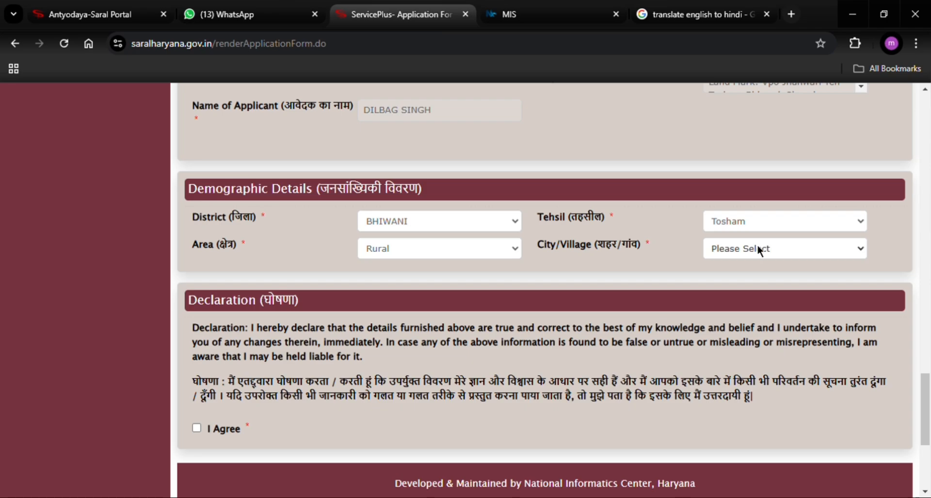
pyautogui.scroll(-4, 757, 244)
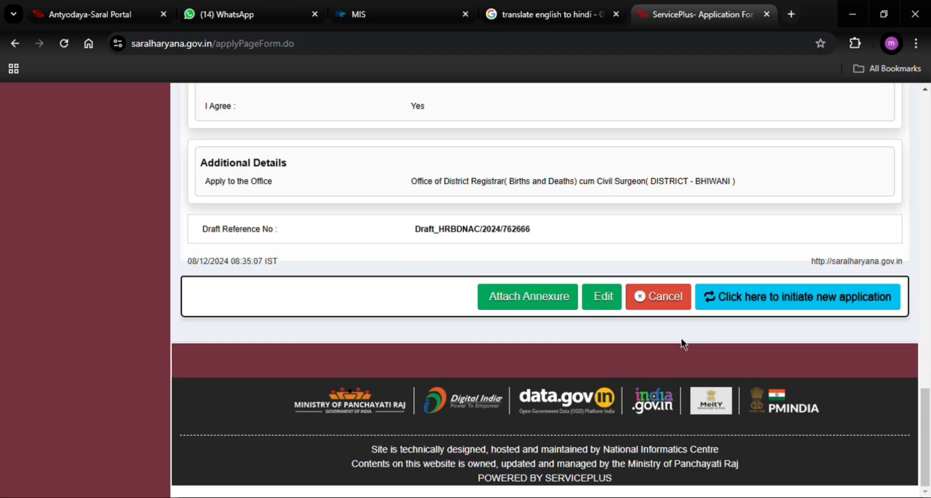
# Review the draft routed to the District Registrar, Bhiwani, then go to Attach Annexure
pyautogui.moveTo(681, 339); pyautogui.dragTo(695, 389)
pyautogui.scroll(4, 697, 333)
pyautogui.scroll(6, 695, 392)
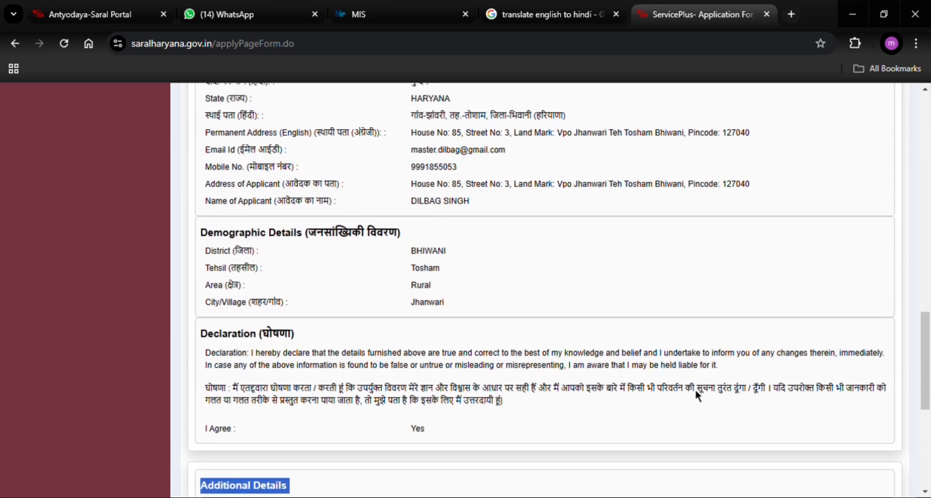
pyautogui.scroll(1, 696, 395)
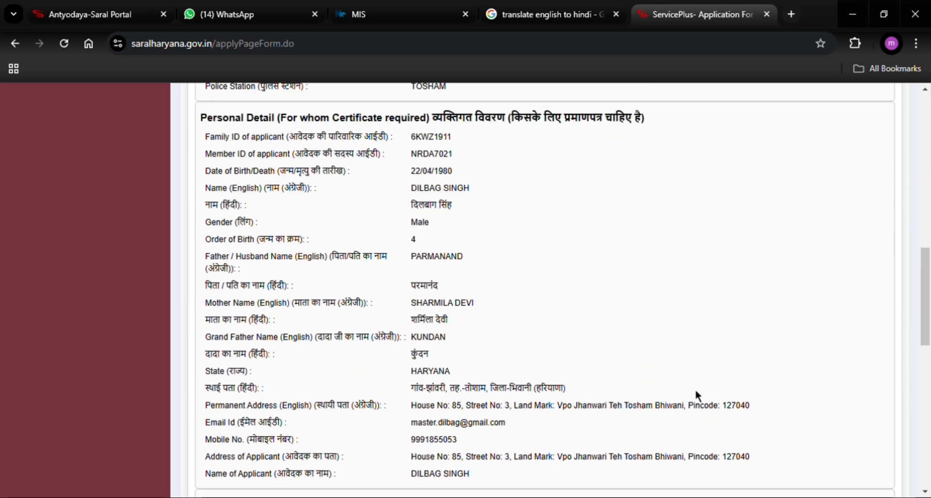
pyautogui.scroll(10, 696, 392)
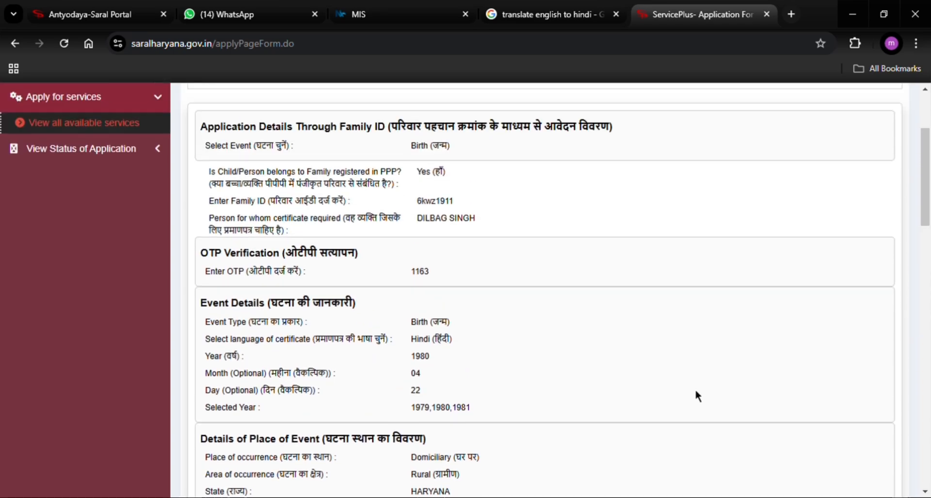
pyautogui.scroll(1, 696, 396)
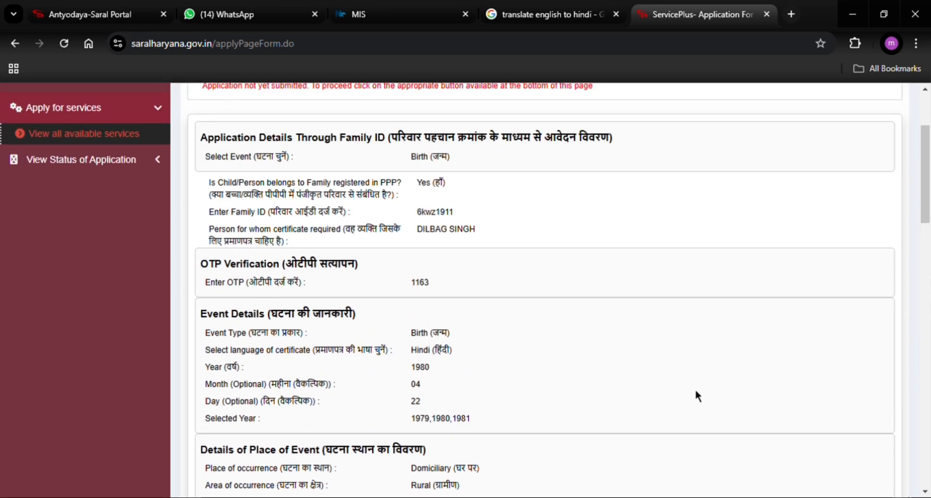
pyautogui.scroll(-16, 696, 396)
pyautogui.scroll(-3, 695, 392)
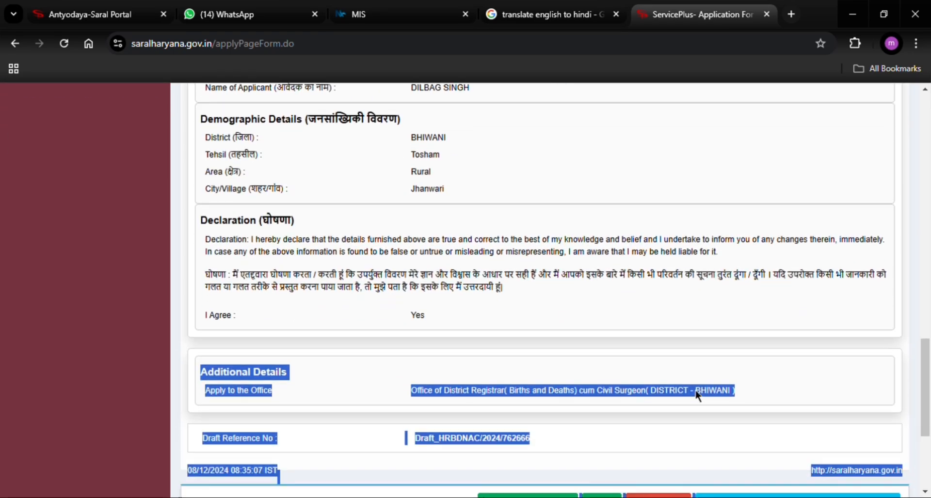
pyautogui.click(695, 392)
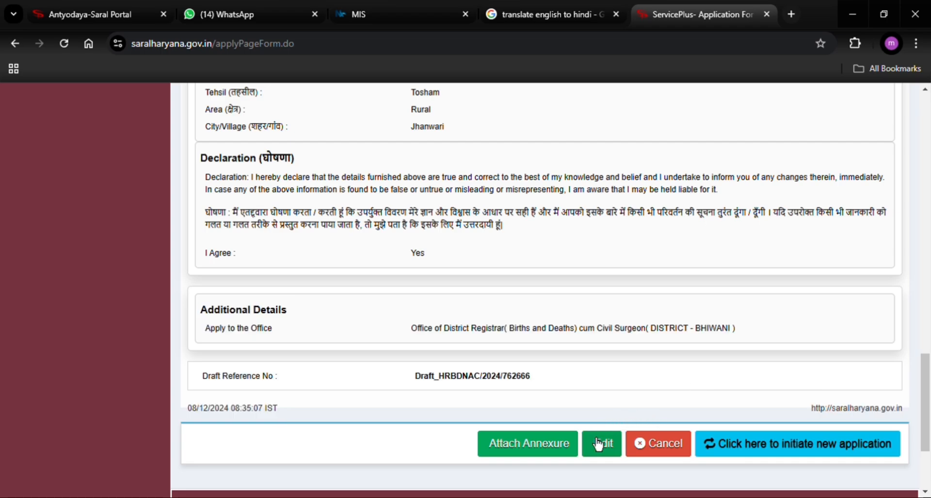
pyautogui.click(543, 448)
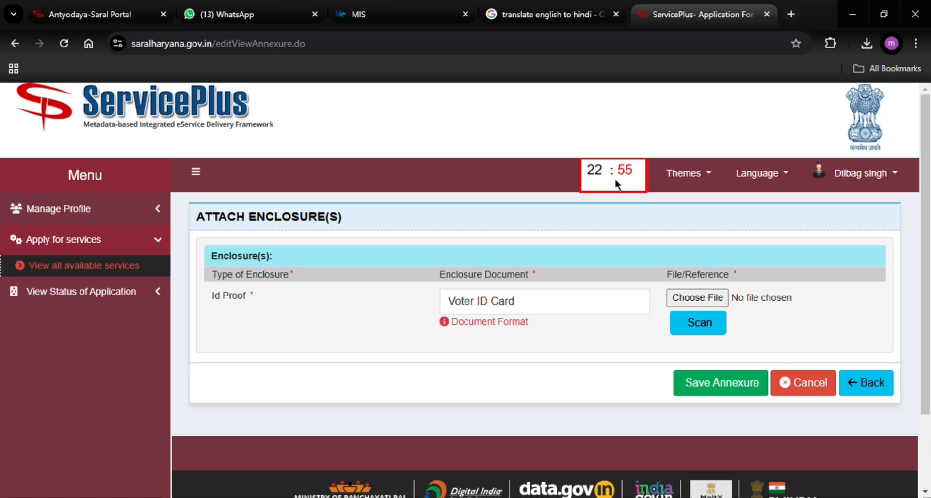
# Attach a PAN Card PDF as ID proof, save the annexure, and start the ₹55 e-GRAS payment
pyautogui.click(482, 300)
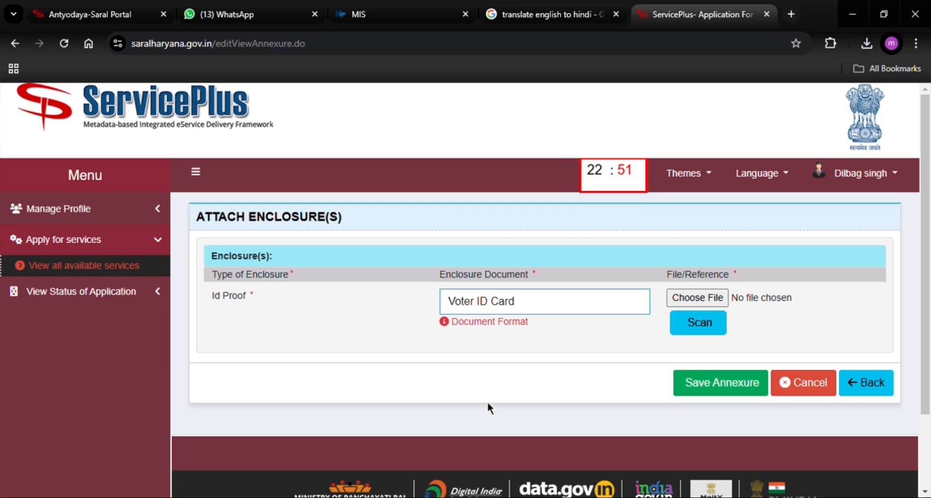
pyautogui.click(491, 443)
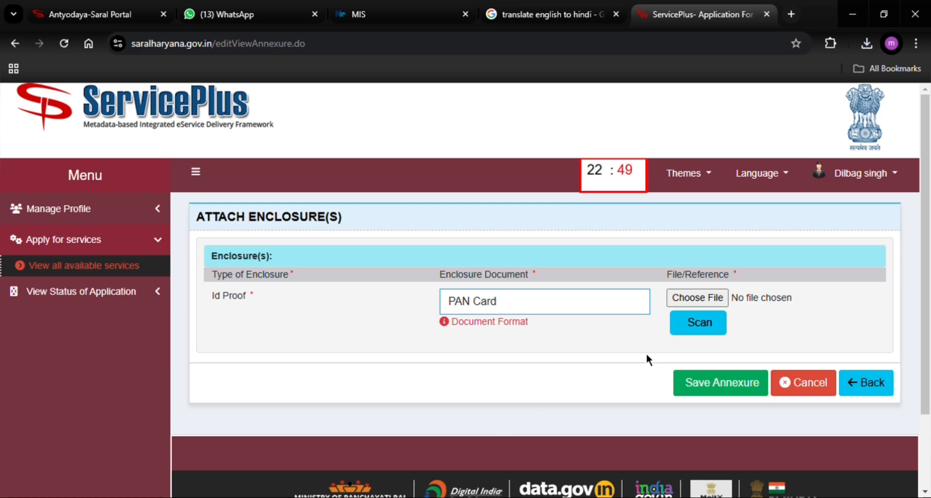
pyautogui.click(704, 298)
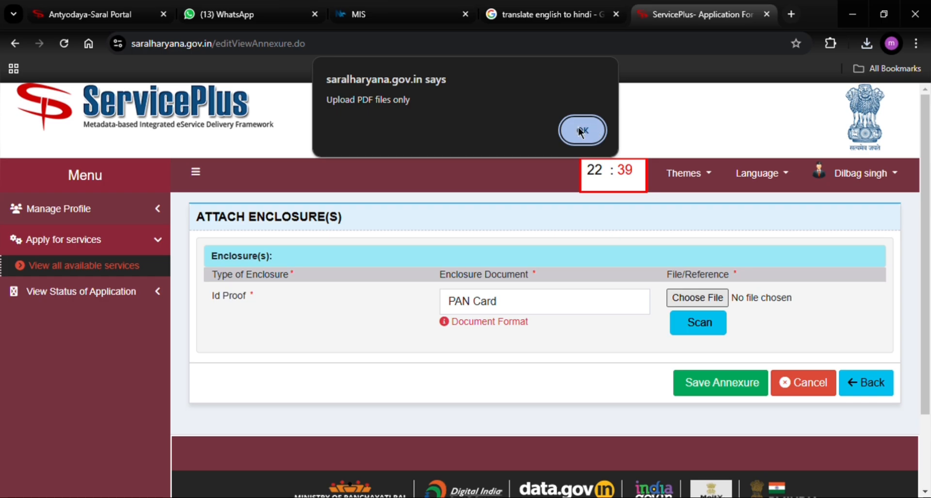
pyautogui.click(578, 126)
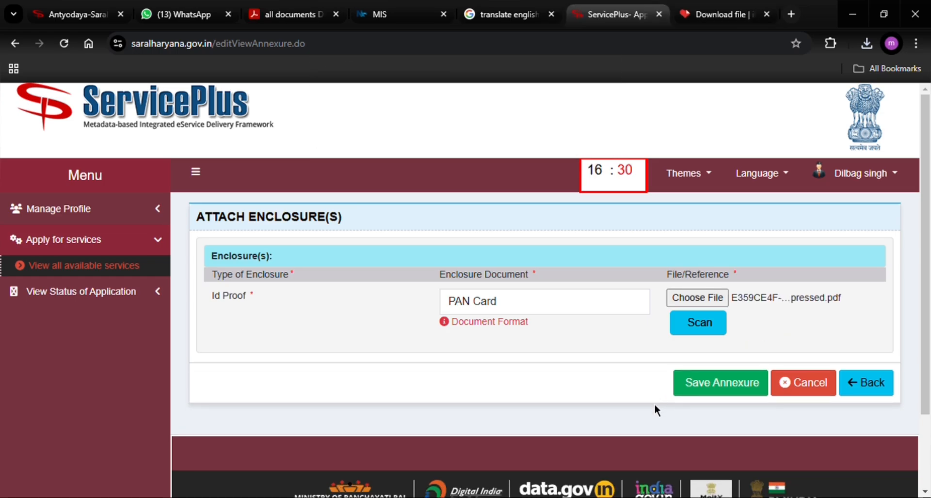
pyautogui.click(721, 394)
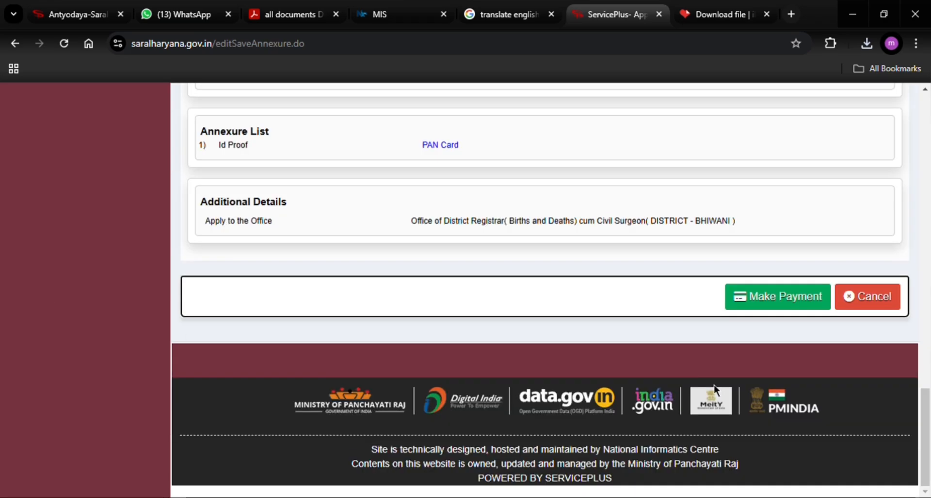
pyautogui.click(755, 299)
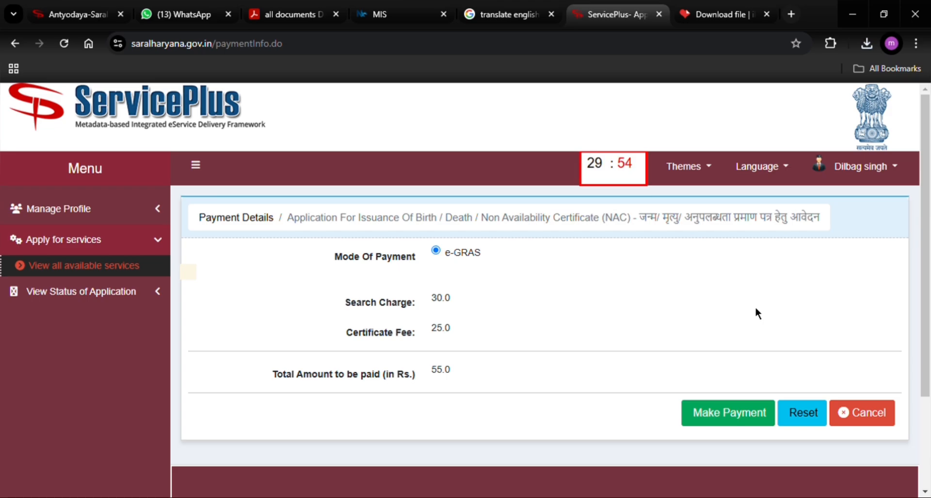
pyautogui.click(739, 421)
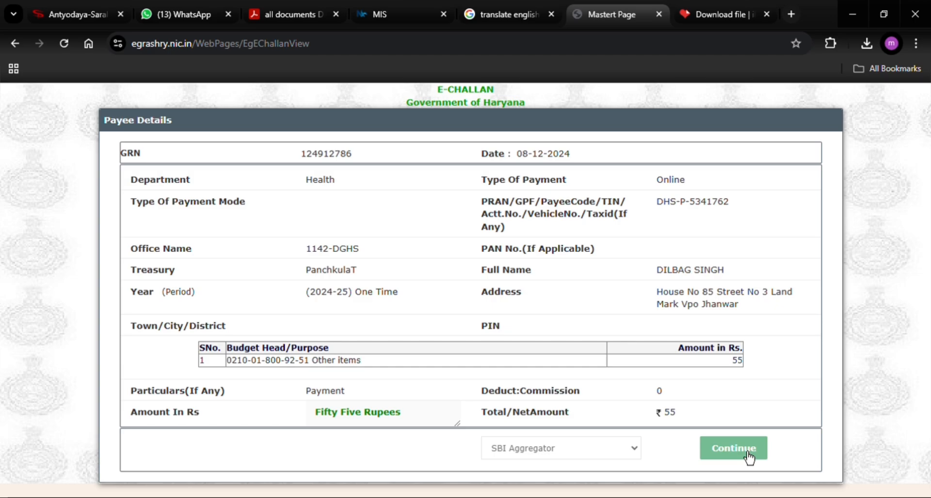
# Continue with SBI Aggregator and confirm the ₹55 challan details
pyautogui.click(749, 457)
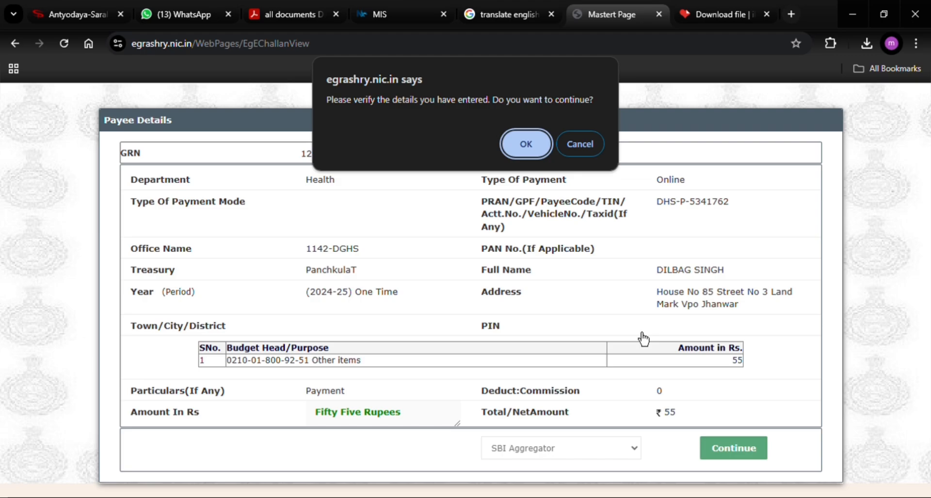
pyautogui.click(533, 146)
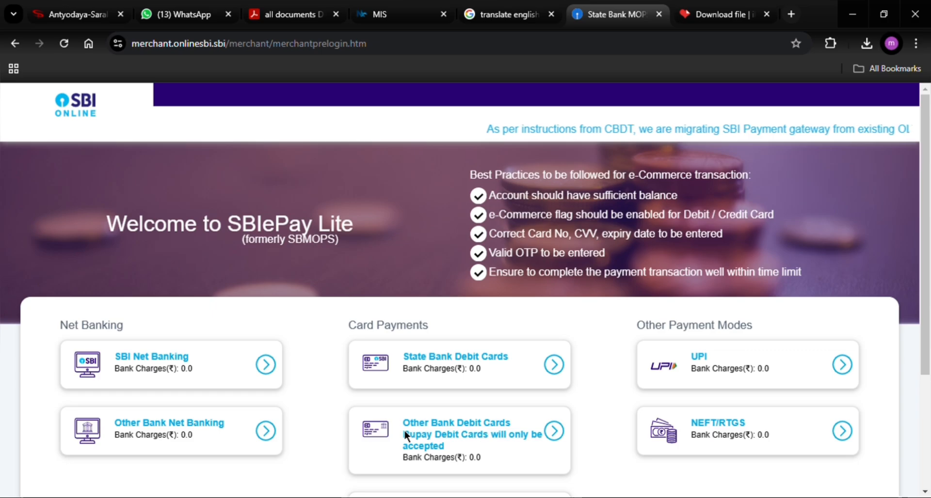
# Pay the ₹55 fee by UPI QR code and acknowledge the Success transaction message
pyautogui.click(734, 351)
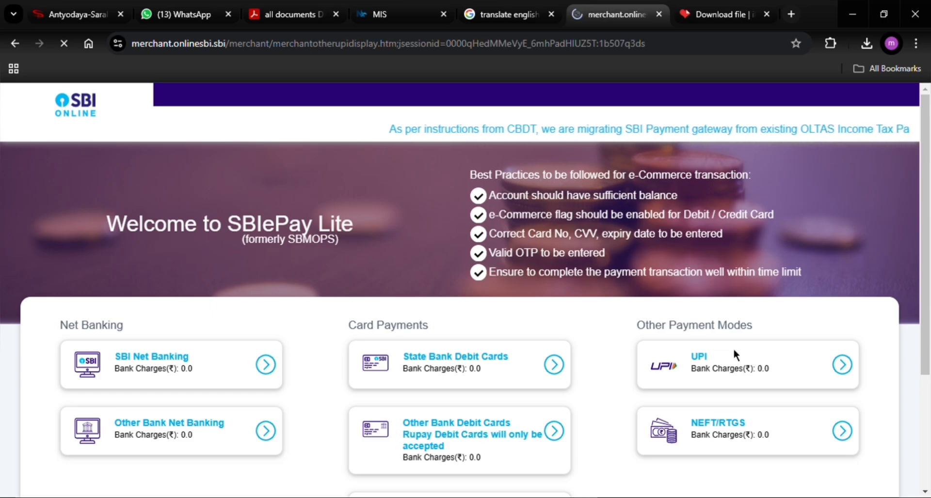
pyautogui.scroll(-3, 733, 351)
pyautogui.scroll(-12, 734, 351)
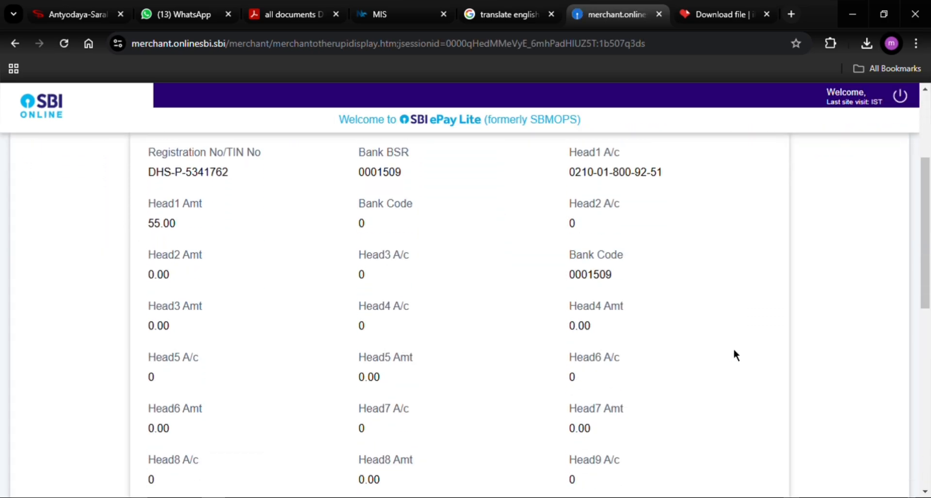
pyautogui.click(244, 249)
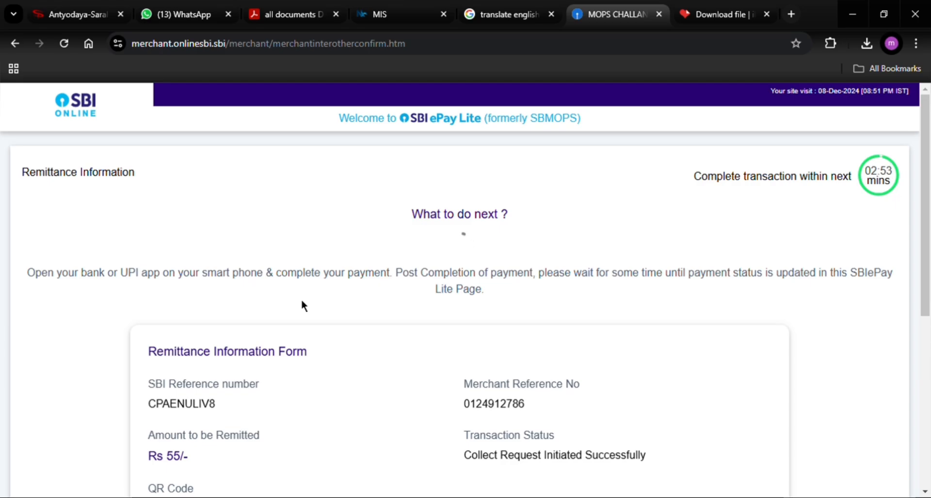
pyautogui.scroll(-3, 302, 214)
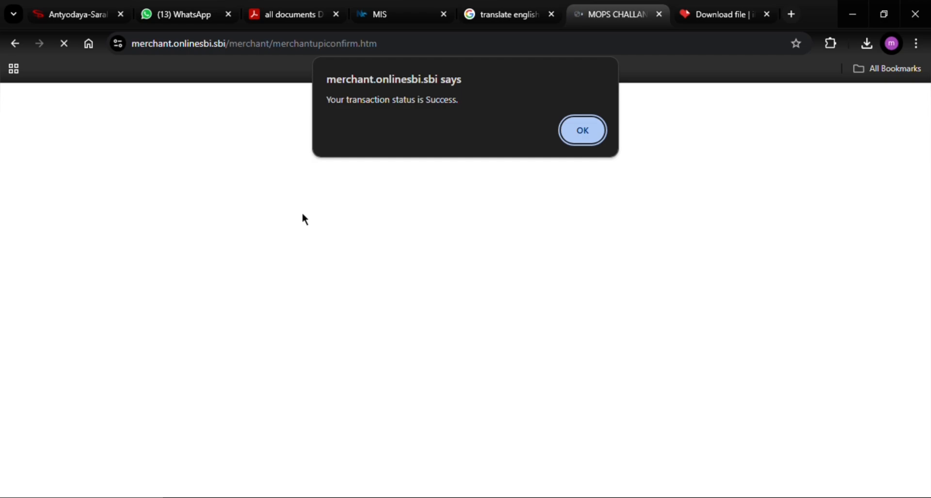
pyautogui.click(584, 129)
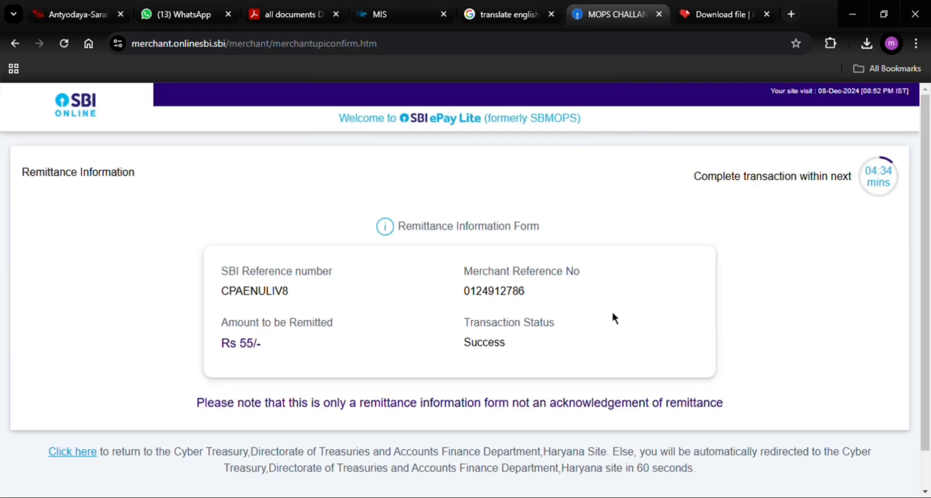
pyautogui.scroll(-1, 322, 416)
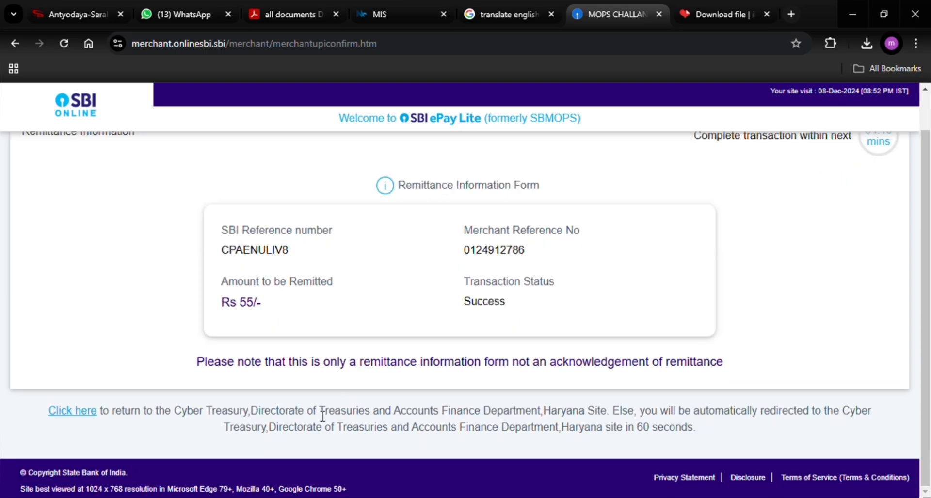
# Return to Saral Haryana and review the acknowledgement with SARAL ID and ₹55 paid
pyautogui.click(88, 412)
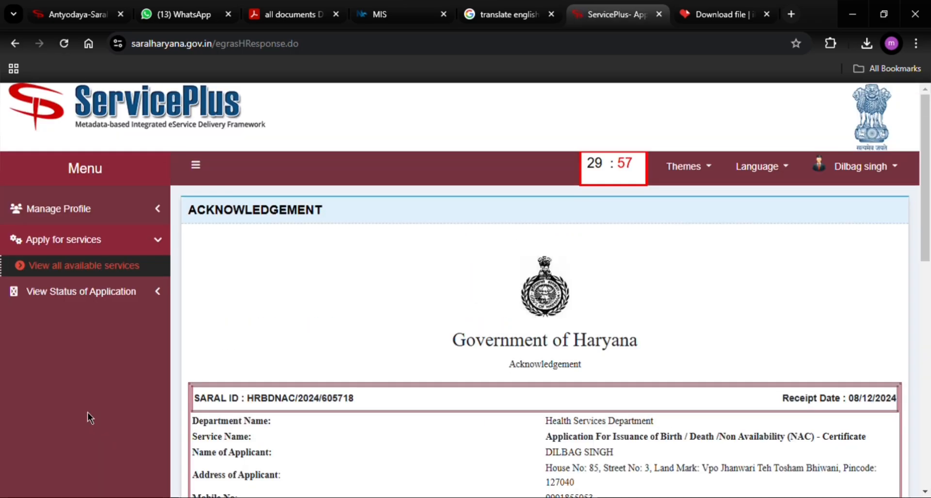
pyautogui.scroll(-8, 88, 412)
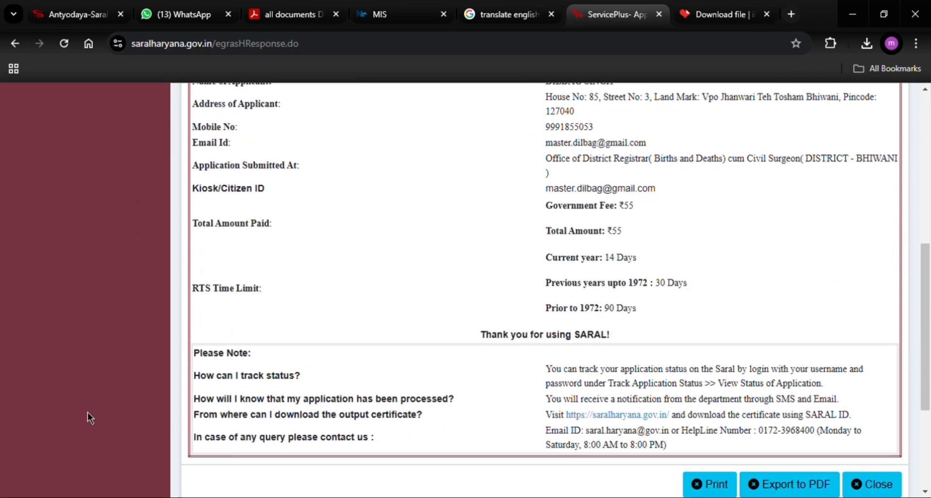
pyautogui.scroll(2, 89, 412)
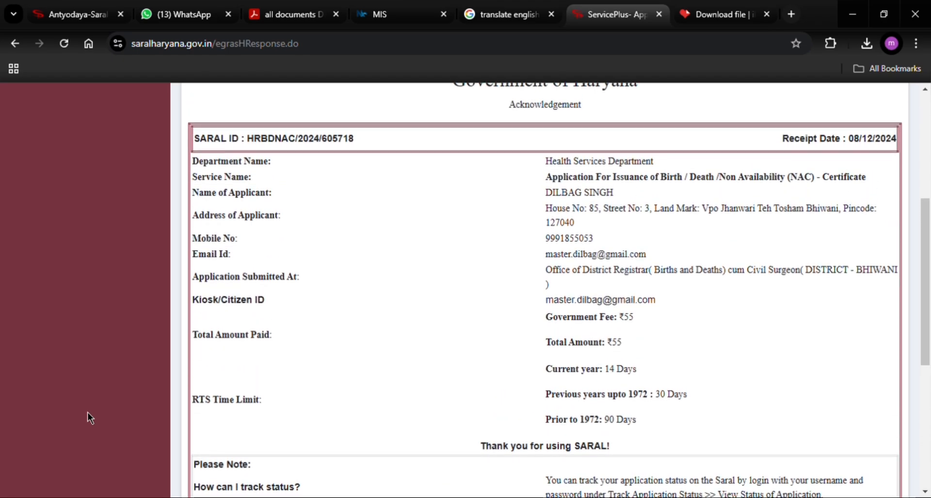
pyautogui.scroll(-1, 89, 412)
pyautogui.scroll(-1, 88, 412)
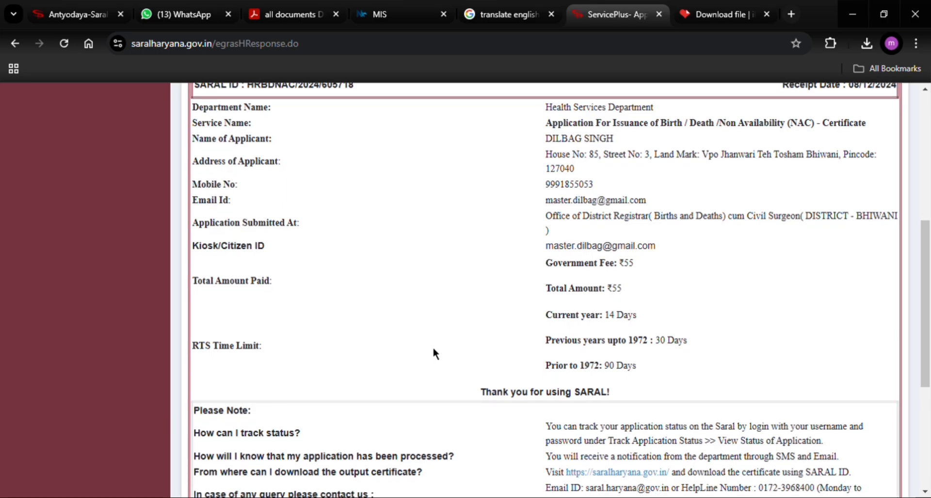
pyautogui.scroll(-3, 484, 344)
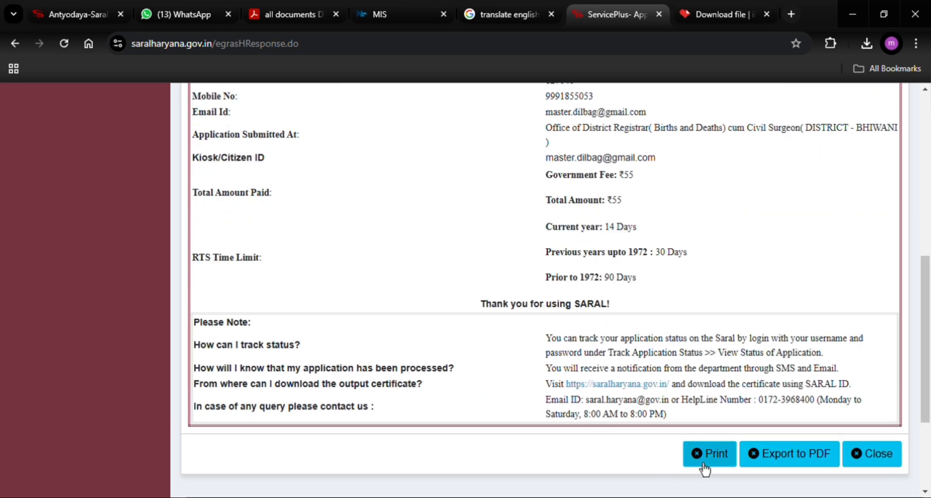
# Start printing the acknowledgement, cancel it, and expand View Status of Application
pyautogui.click(721, 463)
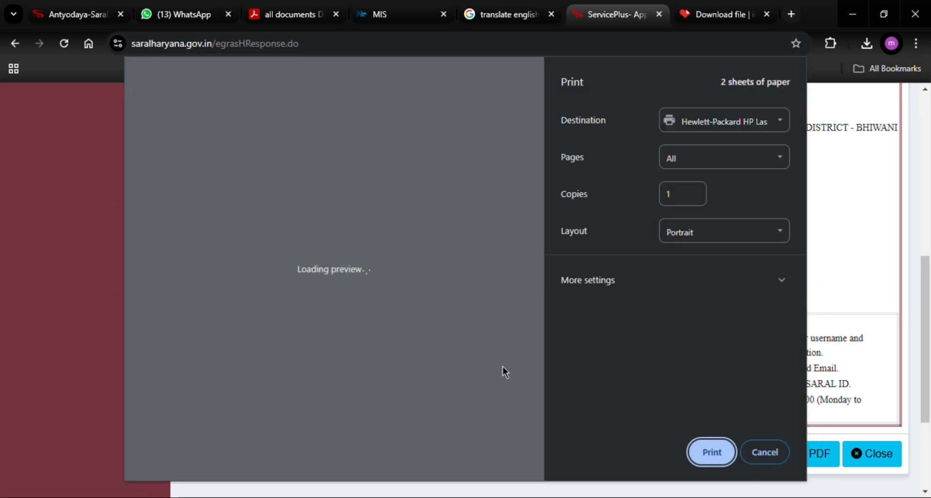
pyautogui.press('Escape')
pyautogui.scroll(8, 703, 327)
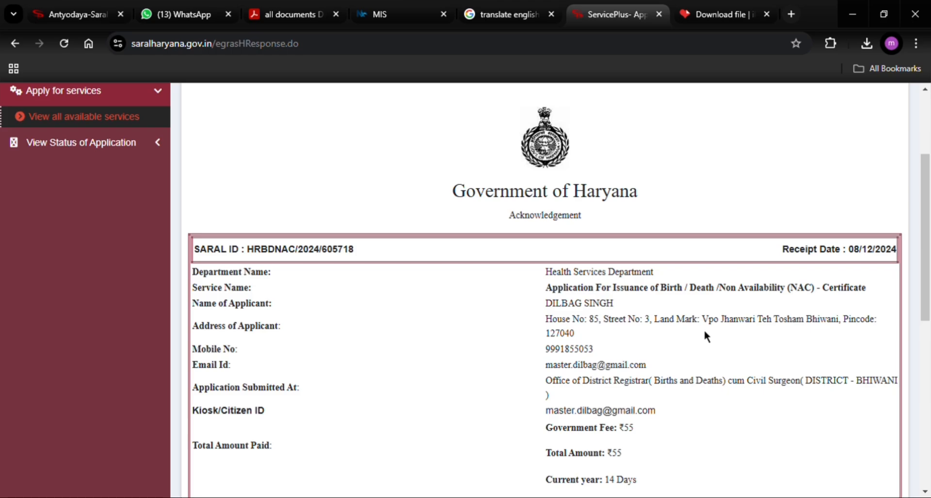
pyautogui.click(133, 154)
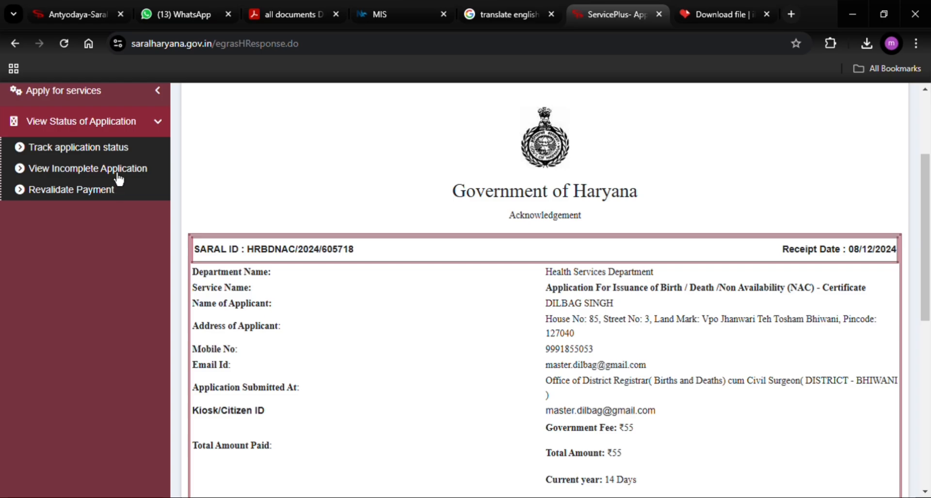
# Open View Incomplete Application and scroll through it, confirming no applications are pending
pyautogui.click(127, 171)
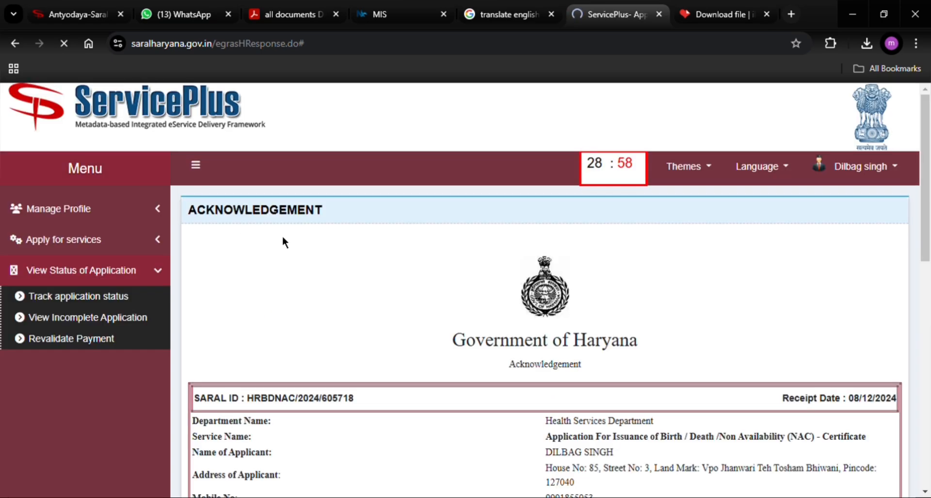
pyautogui.scroll(-2, 282, 238)
pyautogui.scroll(-8, 283, 237)
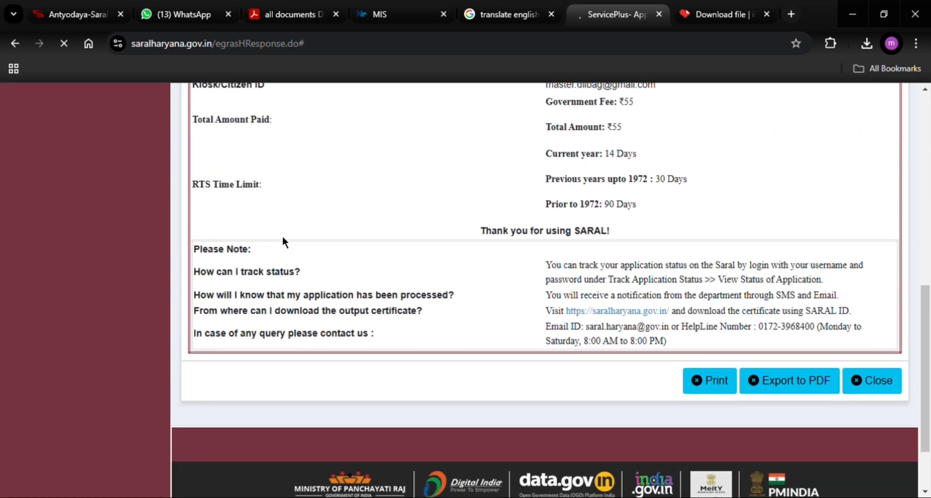
pyautogui.scroll(6, 283, 241)
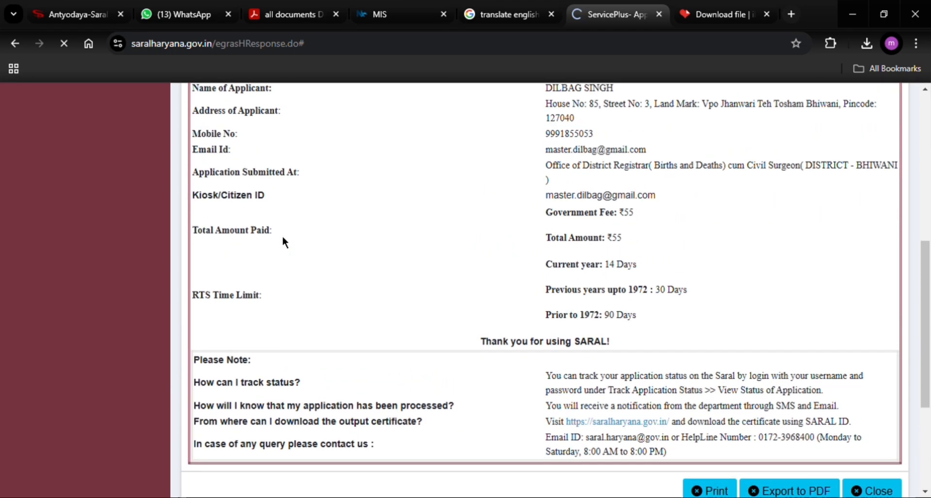
pyautogui.scroll(4, 283, 240)
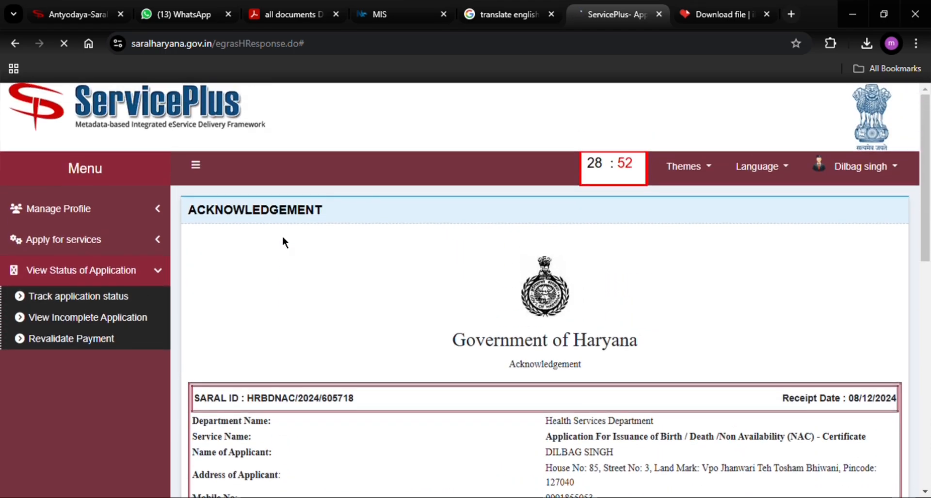